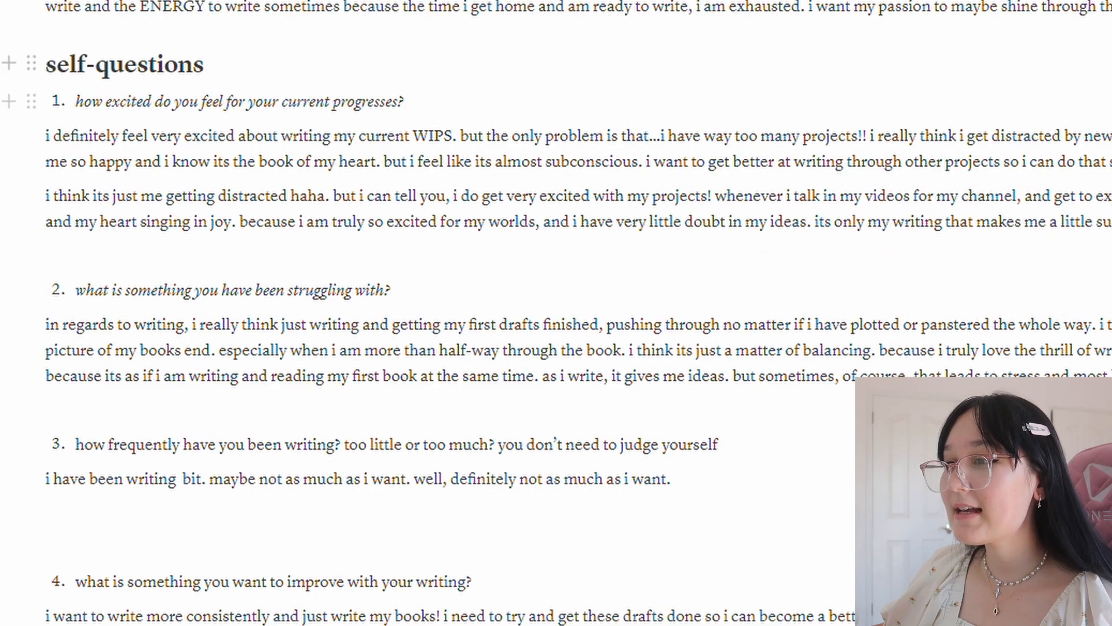
pyautogui.scroll(5, 380, 417)
pyautogui.moveTo(441, 427); pyautogui.dragTo(87, 432)
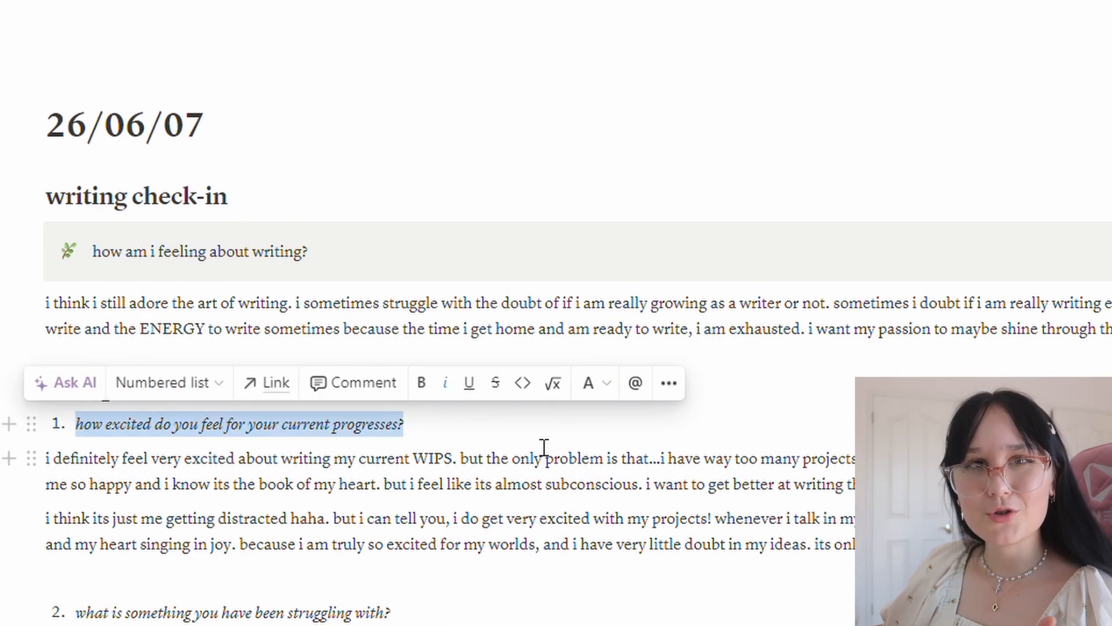
pyautogui.click(485, 441)
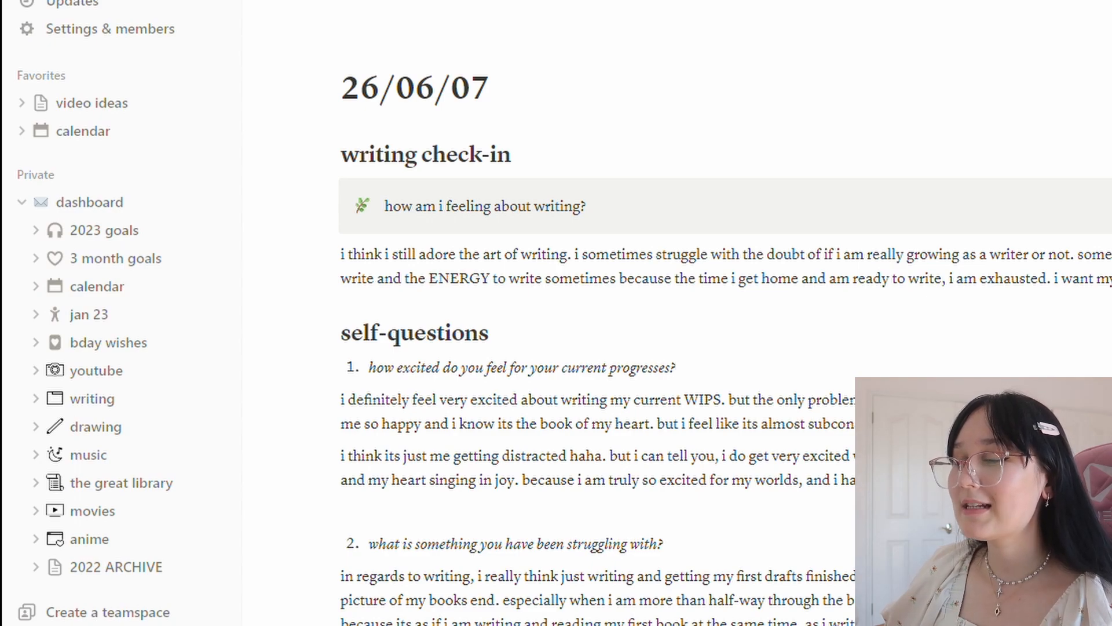
# Step: Change the date heading of the writing check-in entry to 26/06/22
pyautogui.click(505, 95)
pyautogui.press('BackSpace')
pyautogui.press('BackSpace')
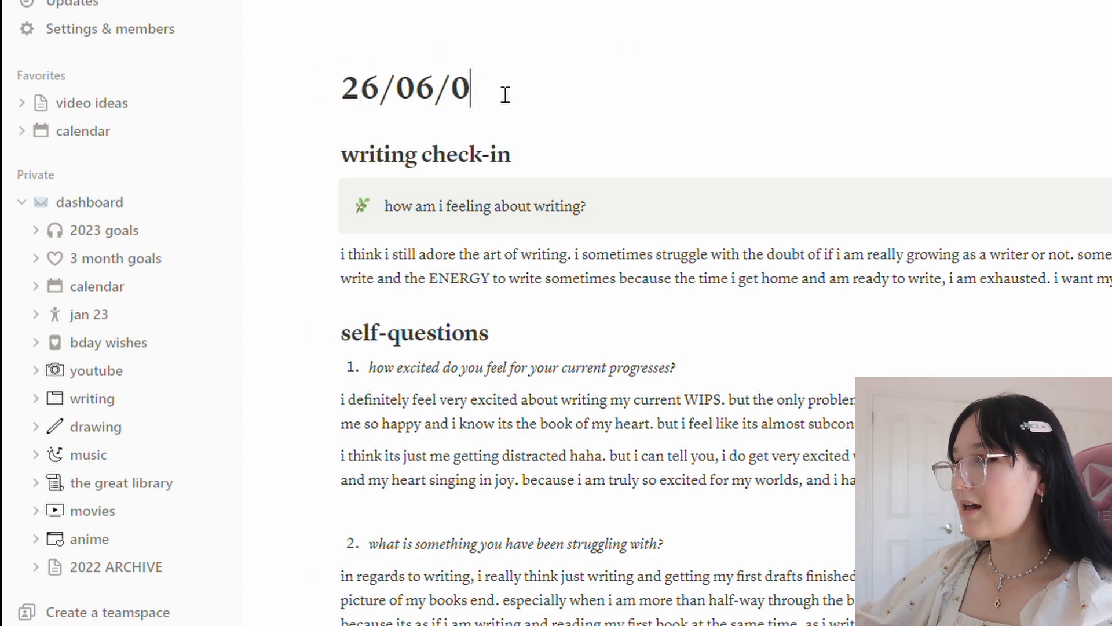
pyautogui.write('22')
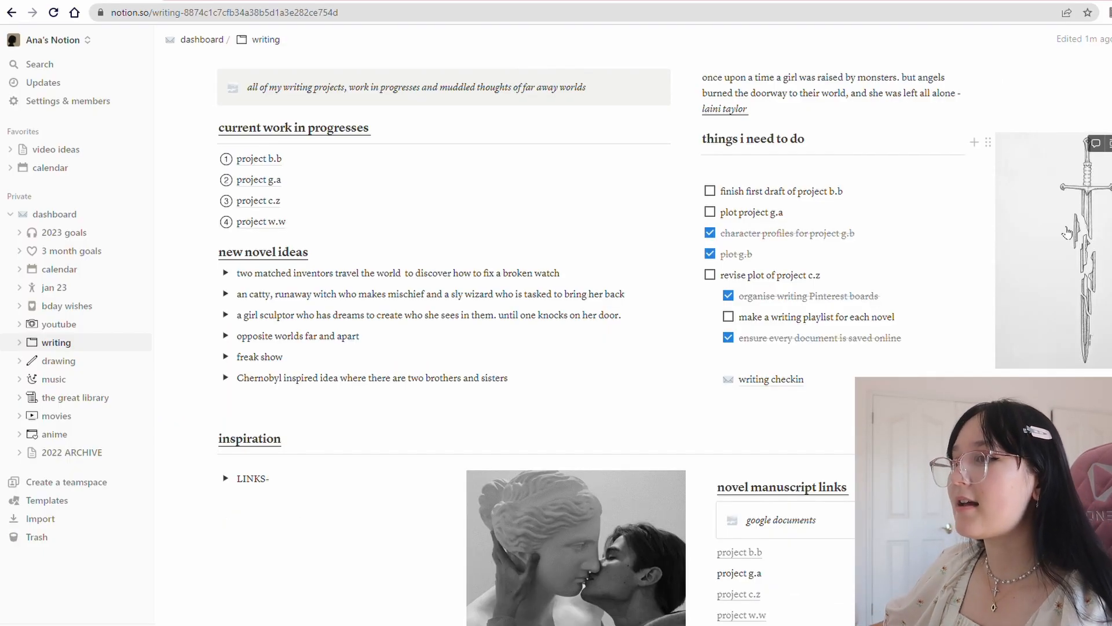
# Step: Expand the LINKS toggle under inspiration on the writing page and open the Pinterest royal-core link to look through the board's pins
pyautogui.scroll(-4, 1068, 233)
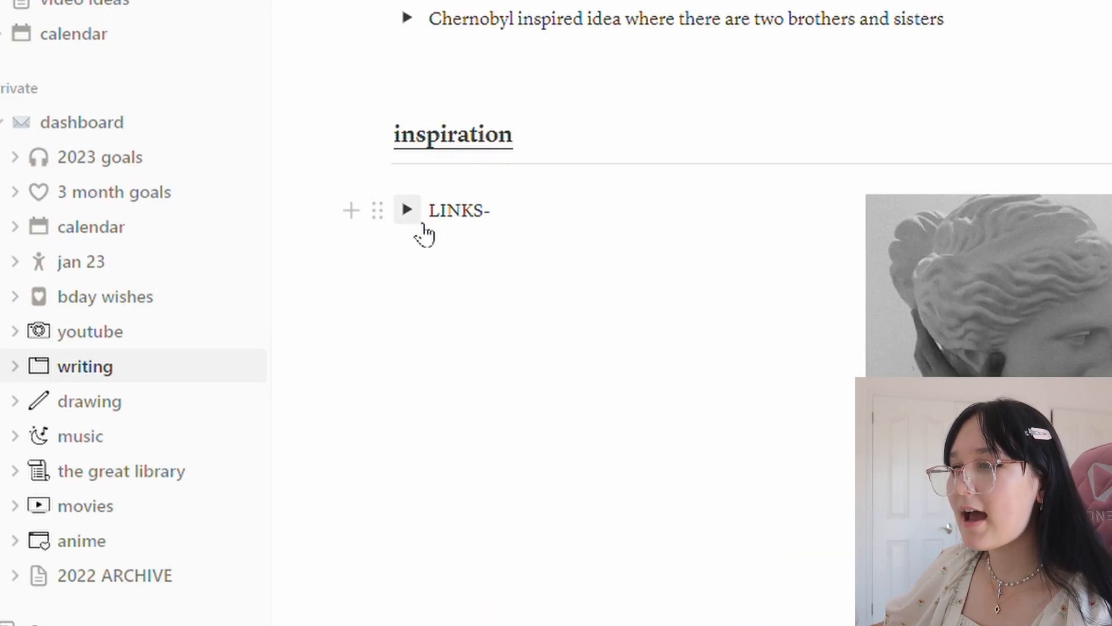
pyautogui.click(226, 261)
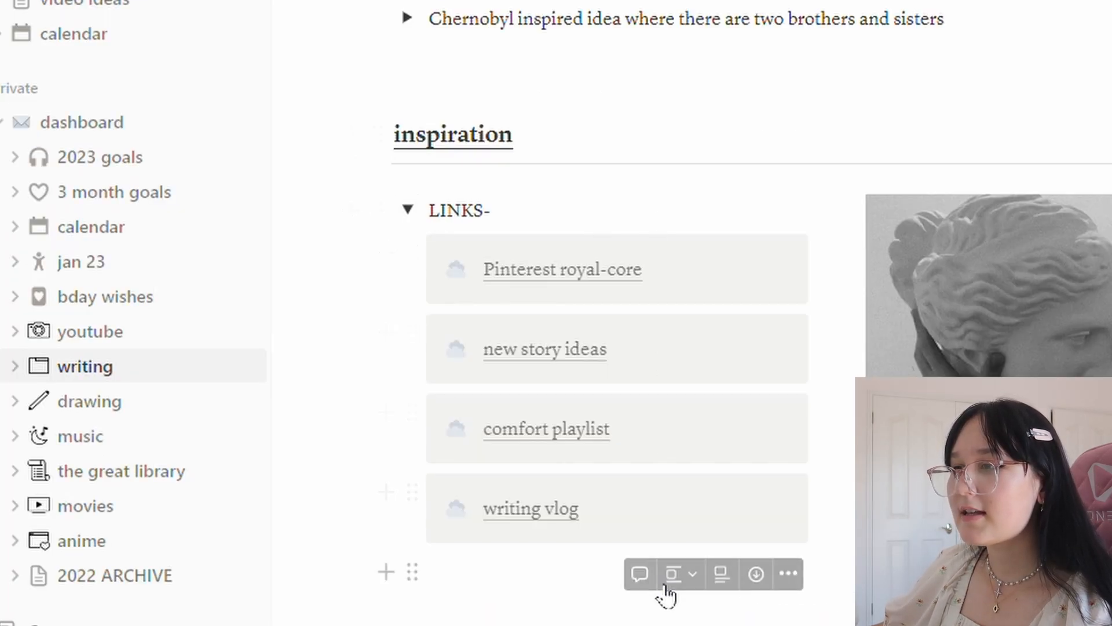
pyautogui.click(555, 278)
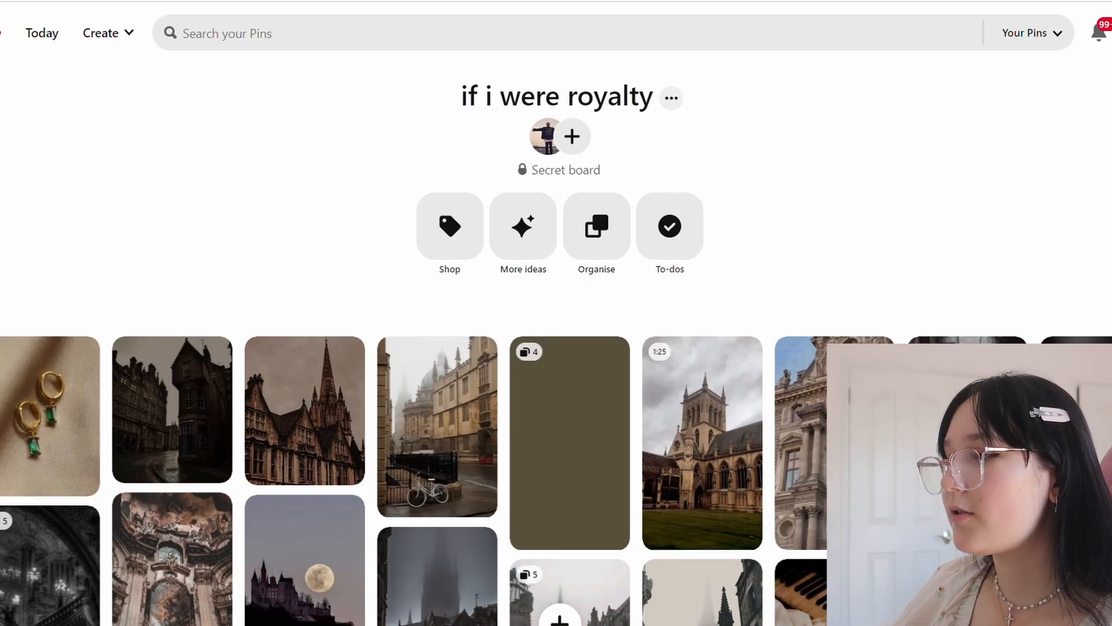
pyautogui.scroll(-10, 556, 344)
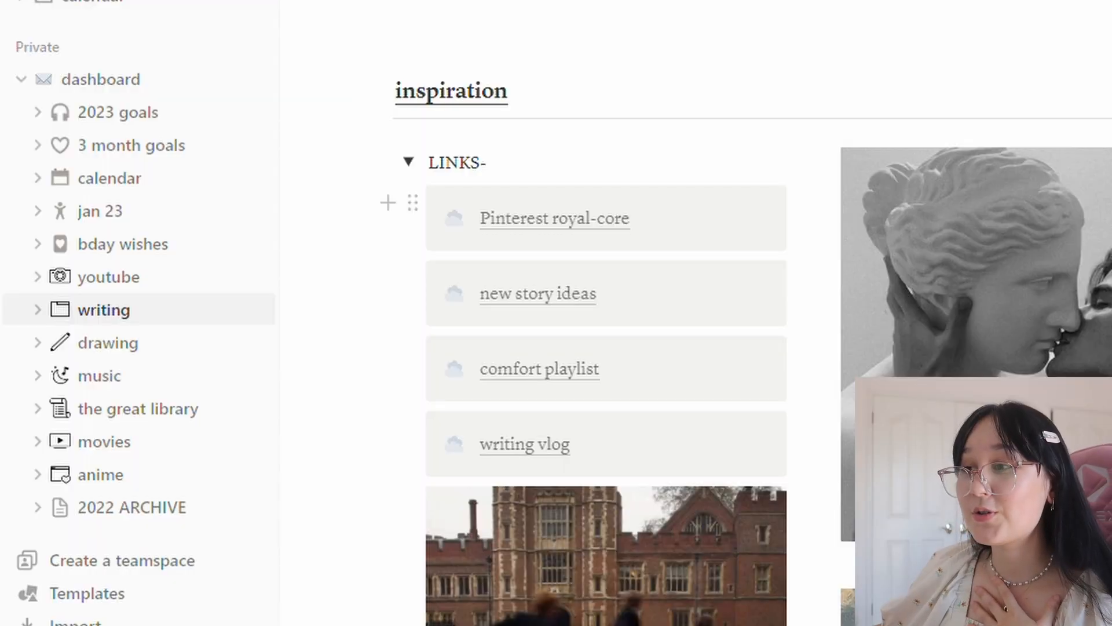
# Step: Open the new story ideas link and look through the pins on that Pinterest board
pyautogui.click(554, 303)
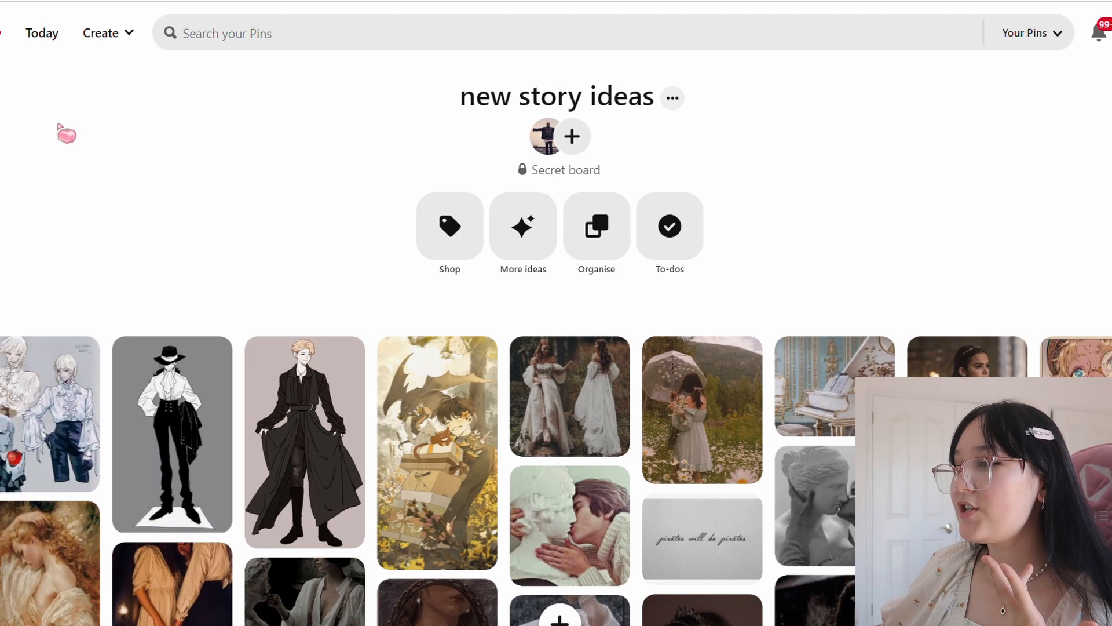
pyautogui.scroll(-4, 556, 347)
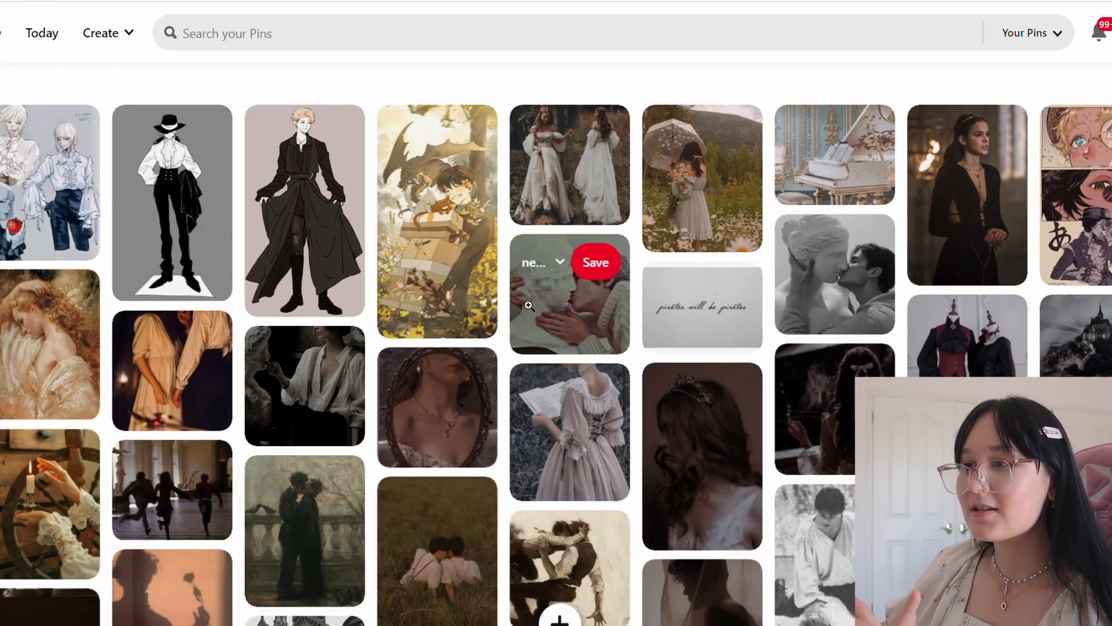
pyautogui.scroll(-10, 441, 325)
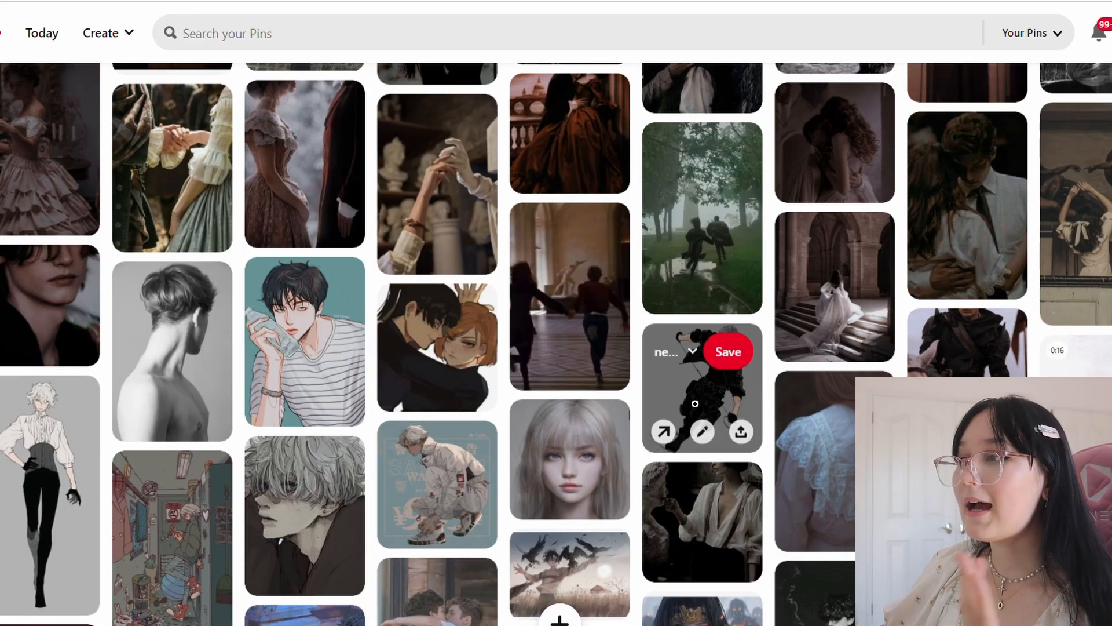
pyautogui.click(694, 405)
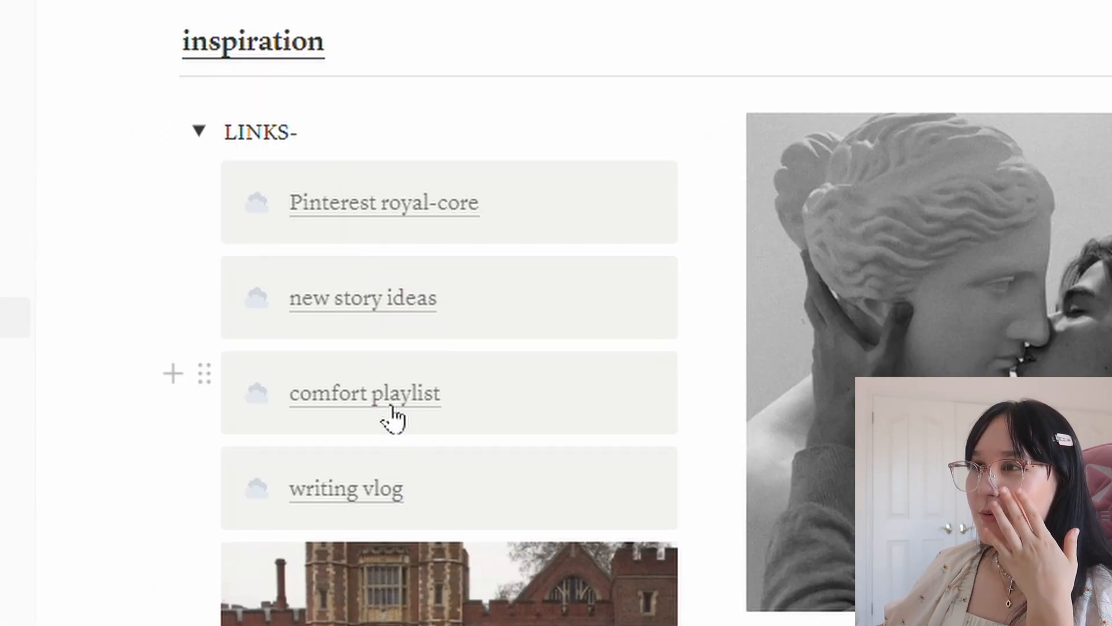
# Step: Open the comfort playlist link, pause the video and examine its title
pyautogui.click(392, 407)
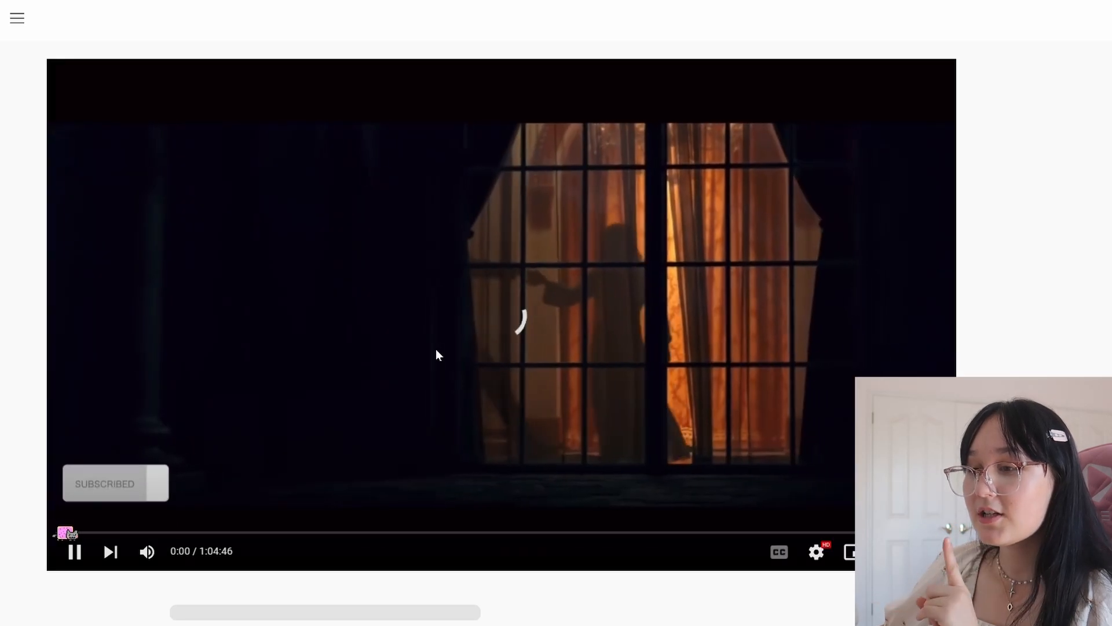
pyautogui.click(436, 350)
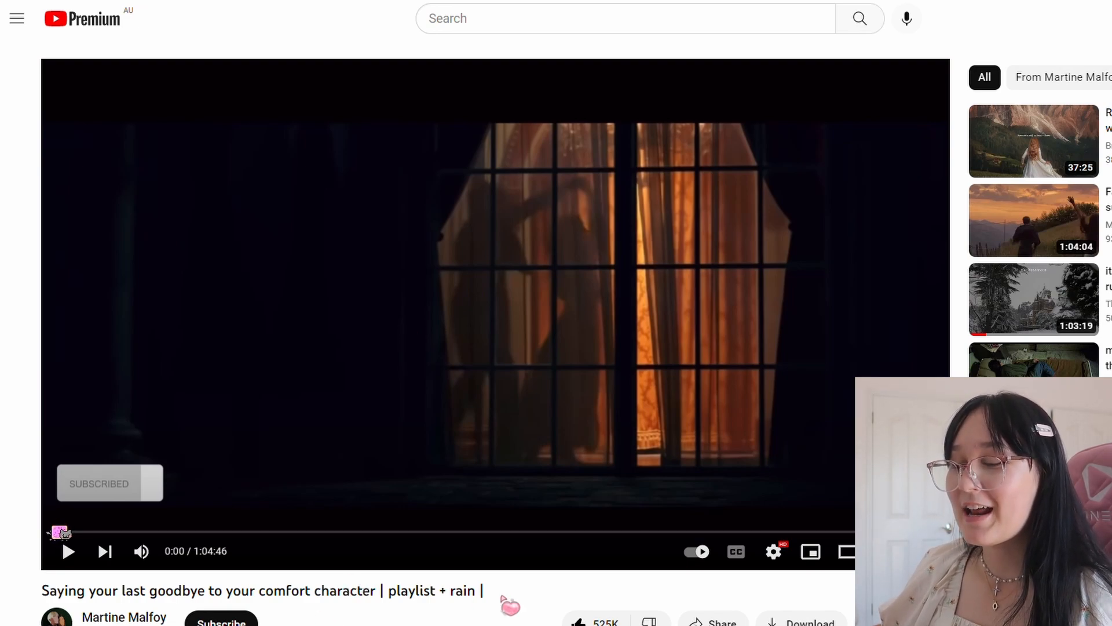
pyautogui.doubleClick(462, 590)
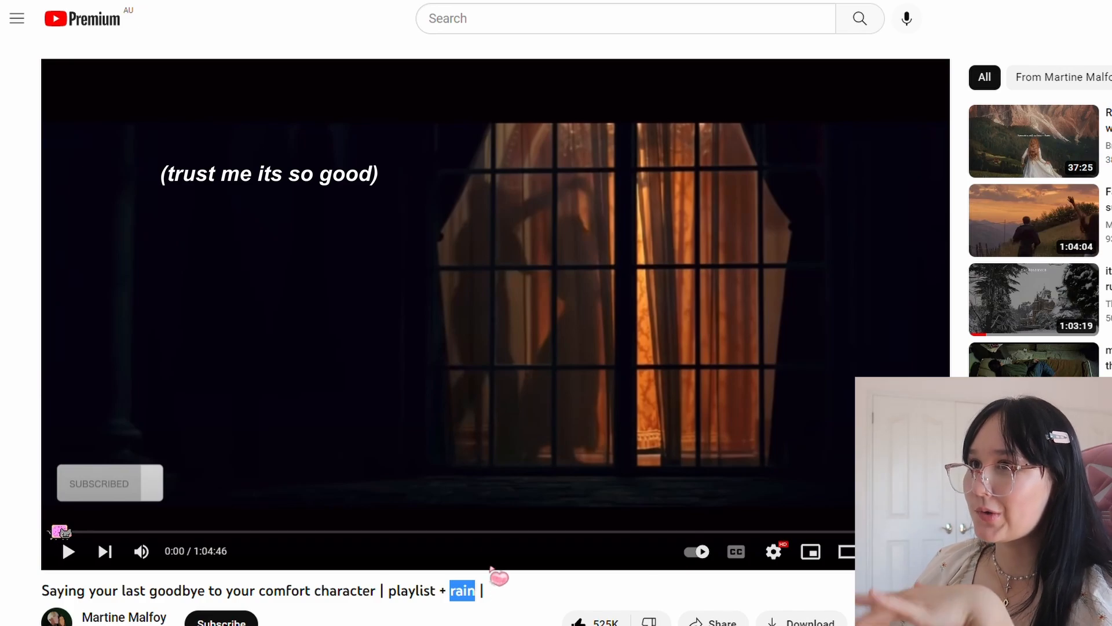
pyautogui.moveTo(480, 532); pyautogui.dragTo(480, 534)
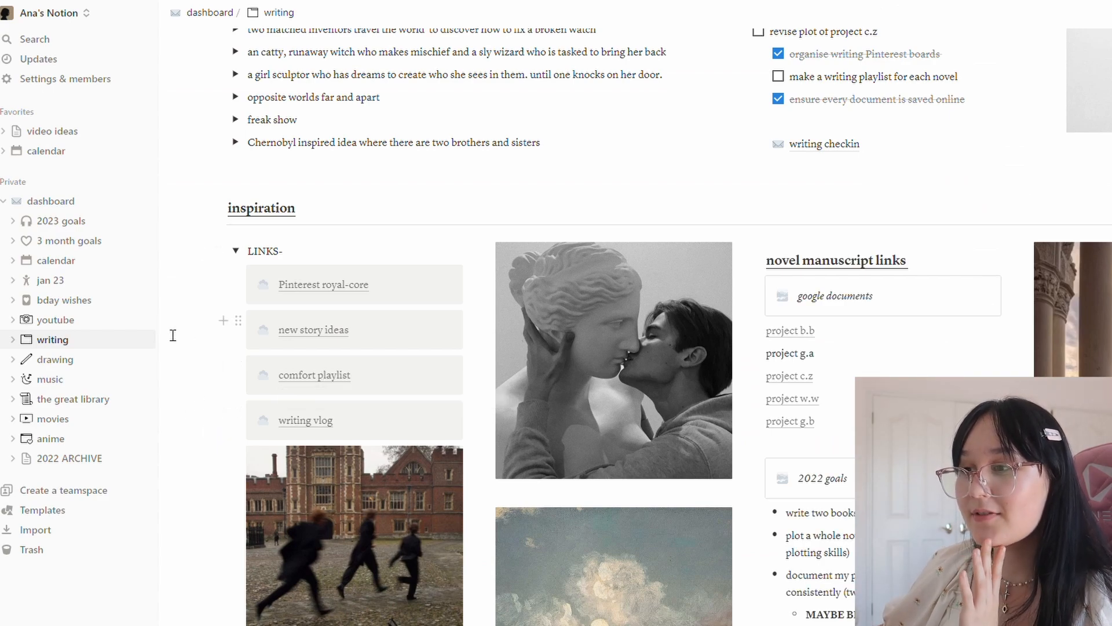
# Step: Open the writing vlog link and examine the video's title and description
pyautogui.click(318, 432)
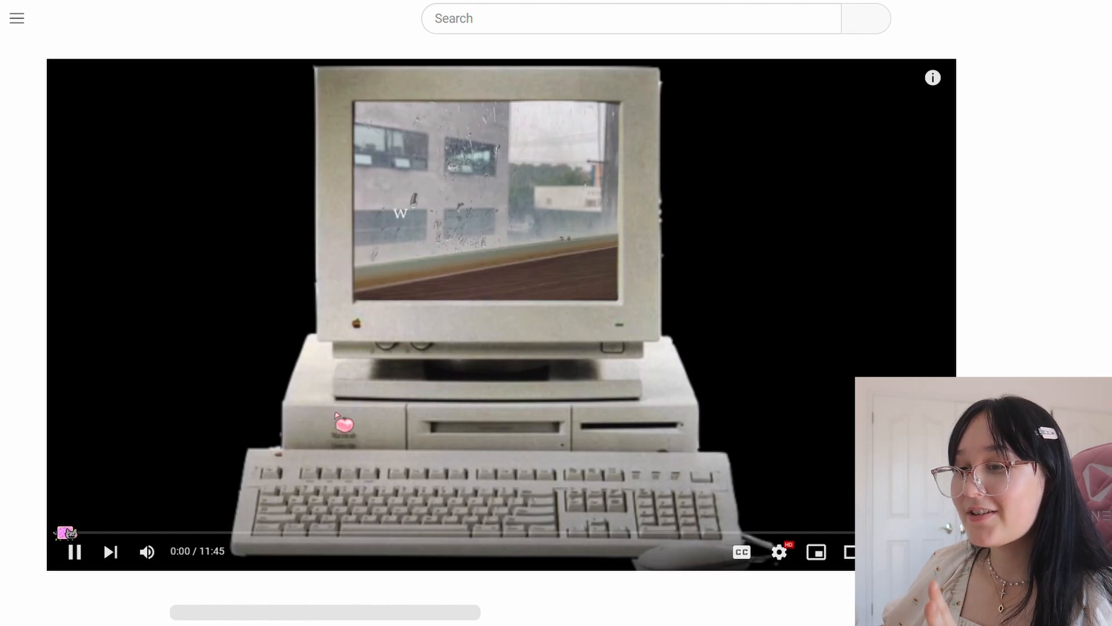
pyautogui.scroll(-4, 344, 423)
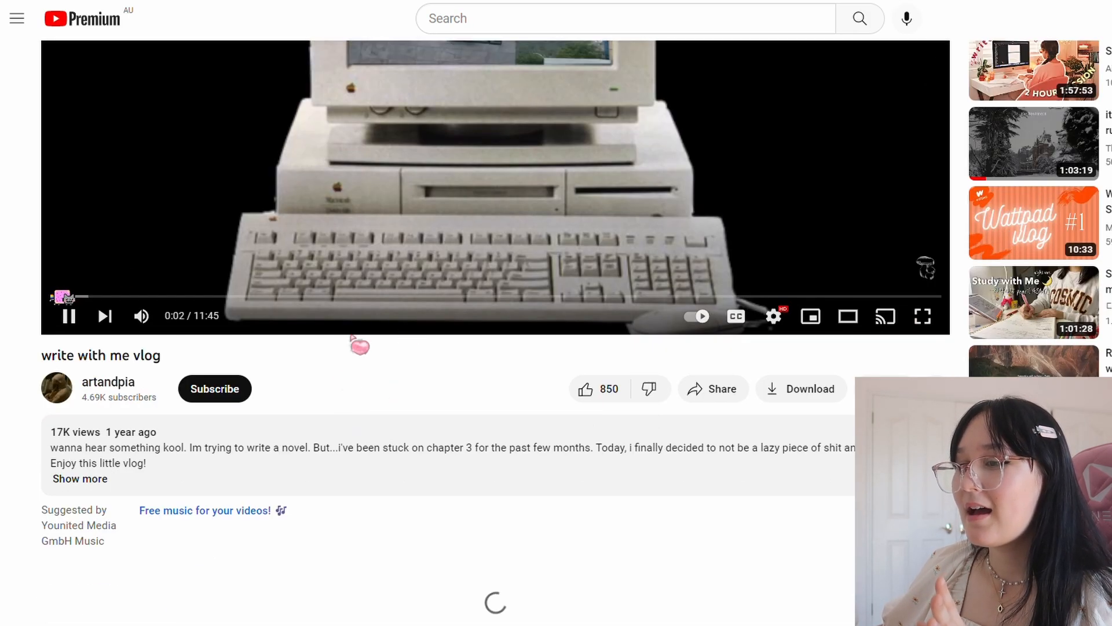
pyautogui.scroll(4, 360, 342)
pyautogui.click(303, 440)
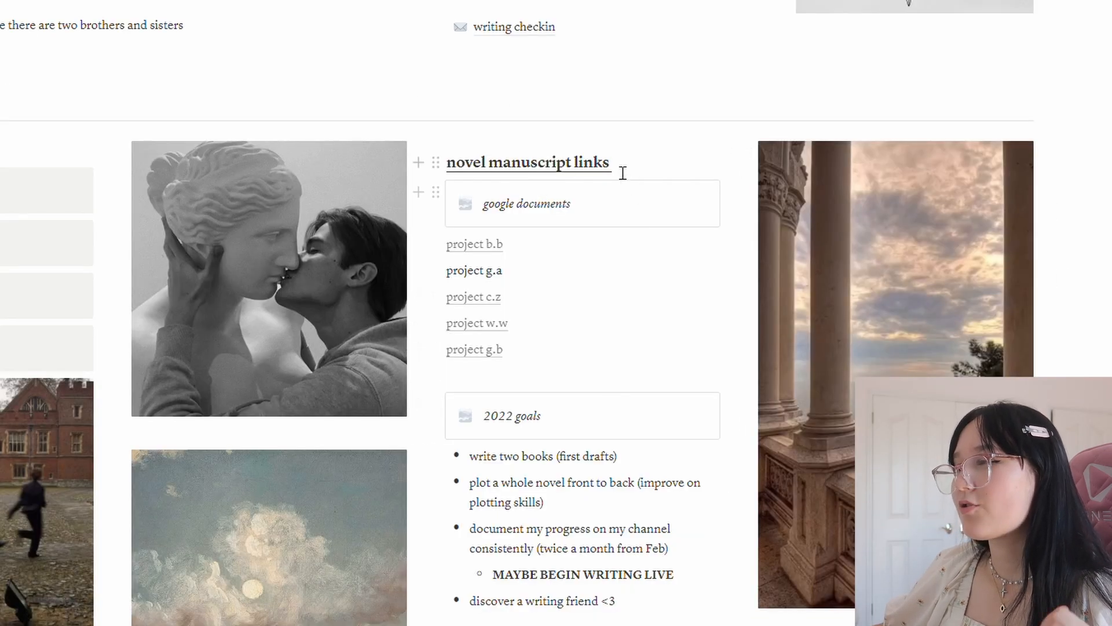
# Step: Open the project b.b document listed under the novel manuscript links heading
pyautogui.moveTo(622, 173); pyautogui.dragTo(451, 177)
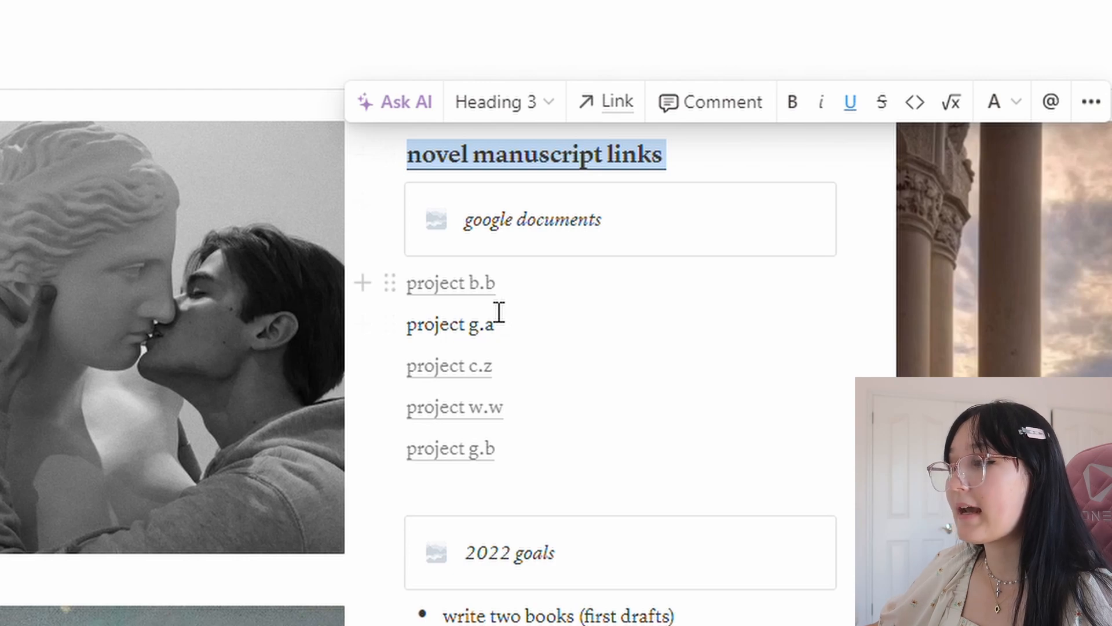
pyautogui.click(469, 284)
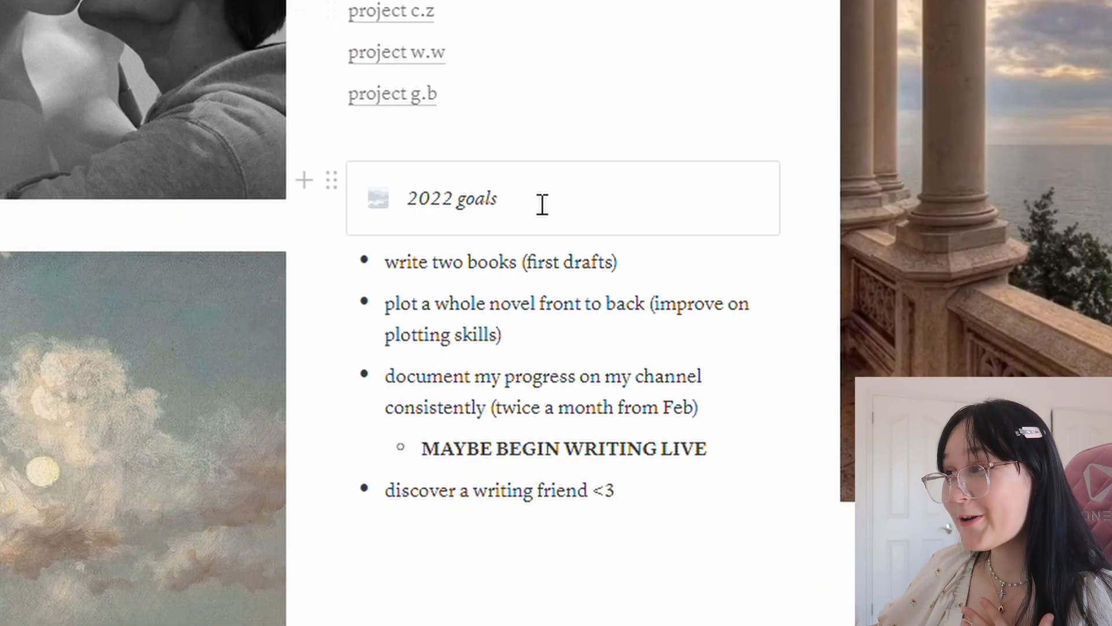
pyautogui.moveTo(525, 225); pyautogui.dragTo(407, 216)
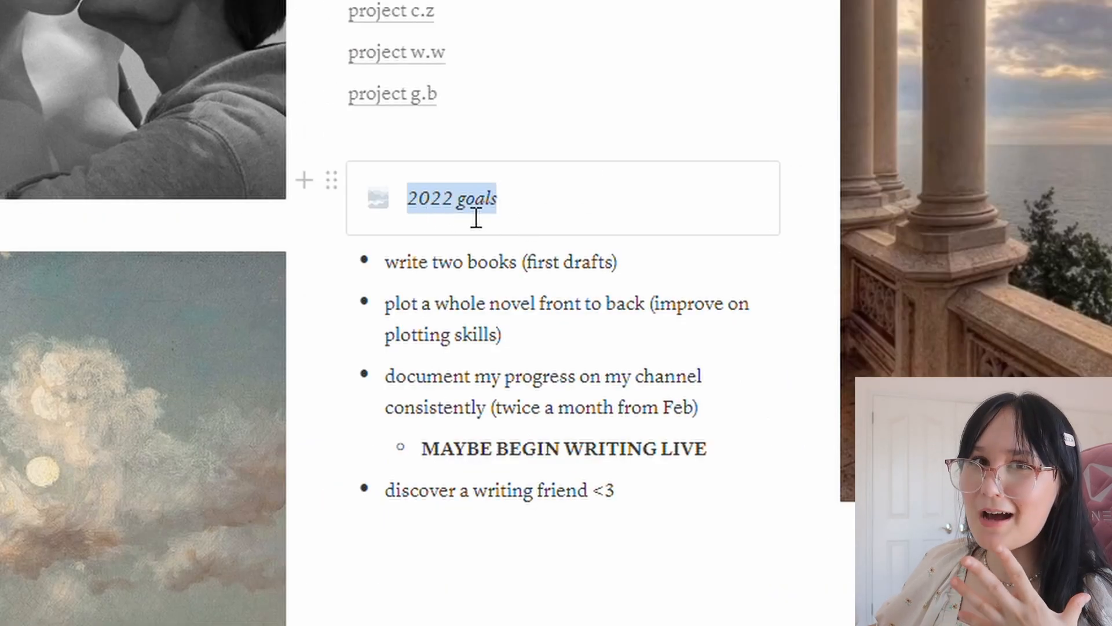
pyautogui.moveTo(475, 218); pyautogui.dragTo(470, 217)
pyautogui.click(455, 216)
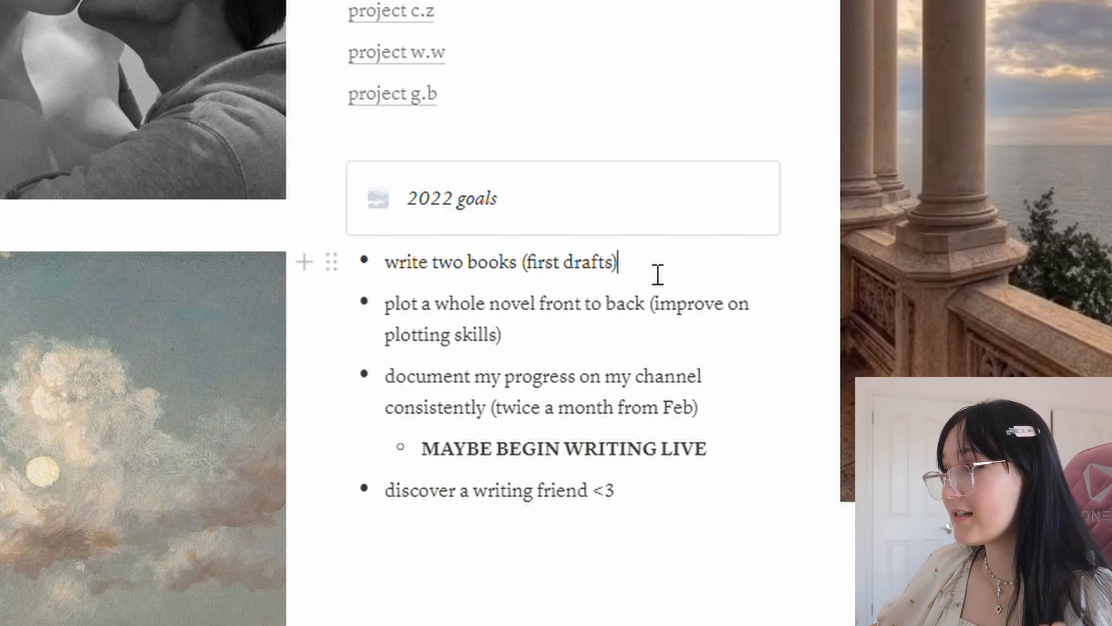
# Step: Strike through the 2022 goal "write two books (first drafts)"
pyautogui.moveTo(658, 273); pyautogui.dragTo(405, 278)
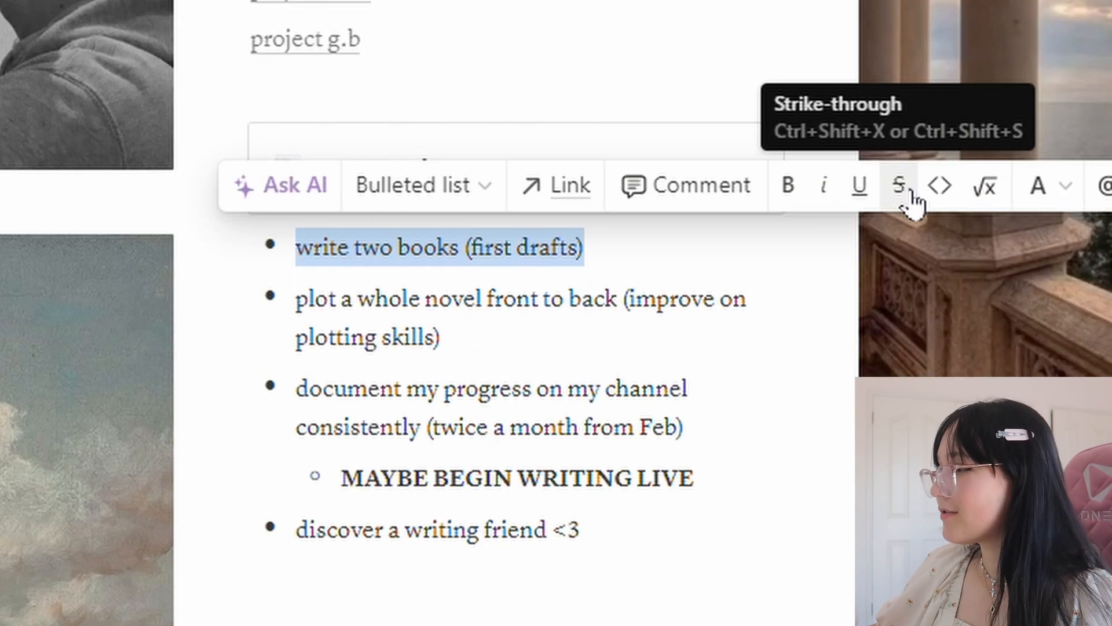
pyautogui.click(911, 200)
pyautogui.click(480, 362)
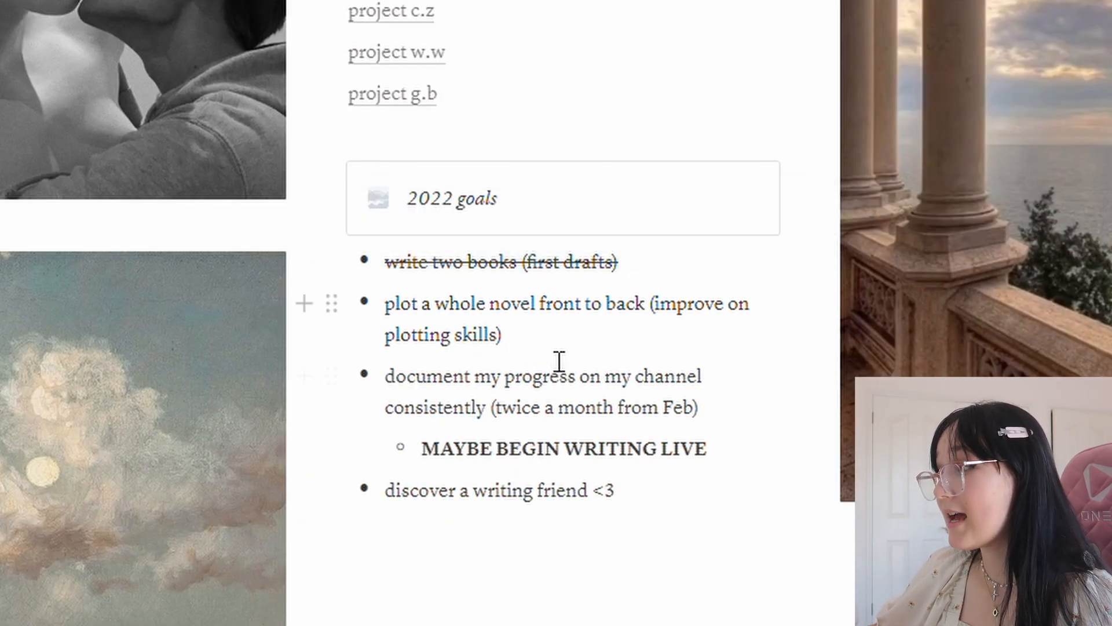
# Step: Strike through the 2022 goal "plot a whole novel front to back (improve on plotting skills)"
pyautogui.moveTo(503, 336); pyautogui.dragTo(399, 336)
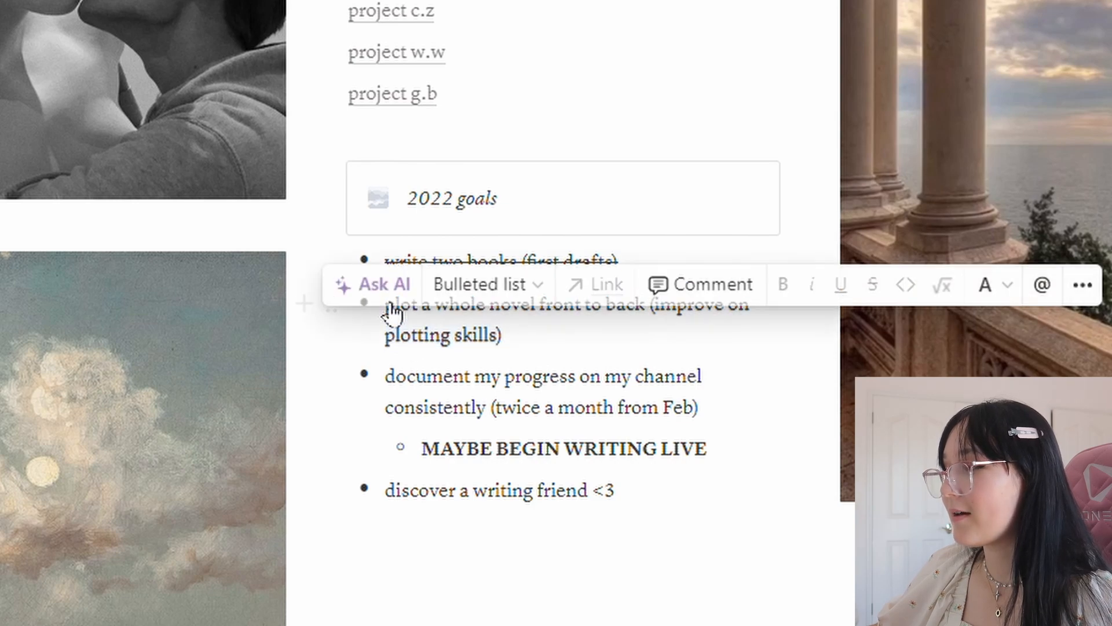
pyautogui.press('Escape')
pyautogui.click(533, 348)
pyautogui.moveTo(533, 347); pyautogui.dragTo(400, 324)
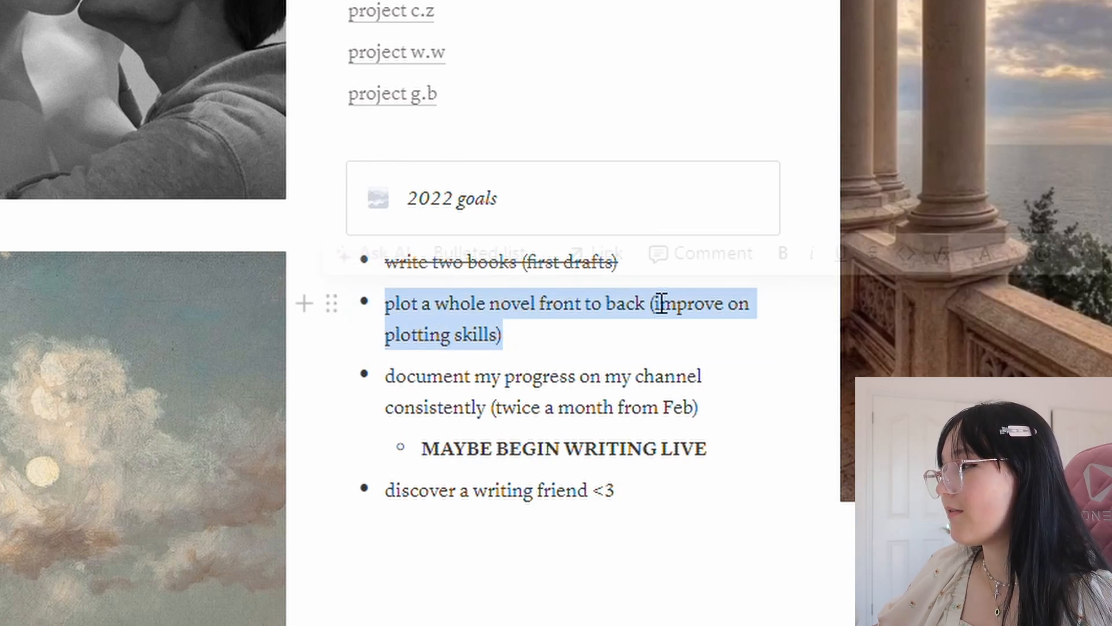
pyautogui.click(880, 255)
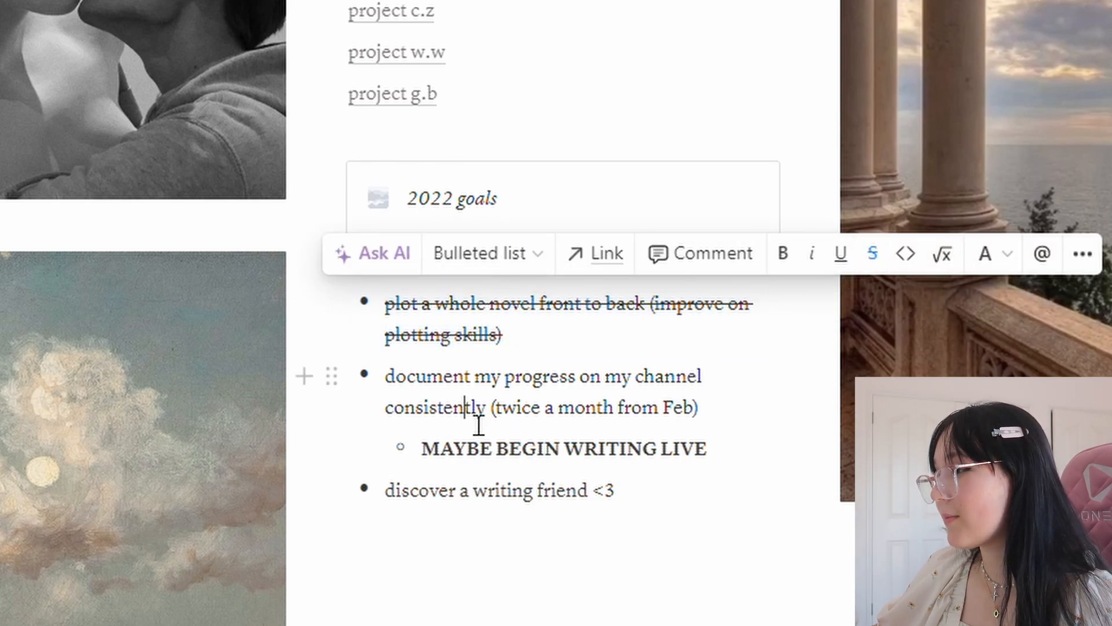
# Step: Strike through the 2022 goal "discover a writing friend <3"
pyautogui.moveTo(395, 385); pyautogui.dragTo(726, 417)
pyautogui.click(726, 418)
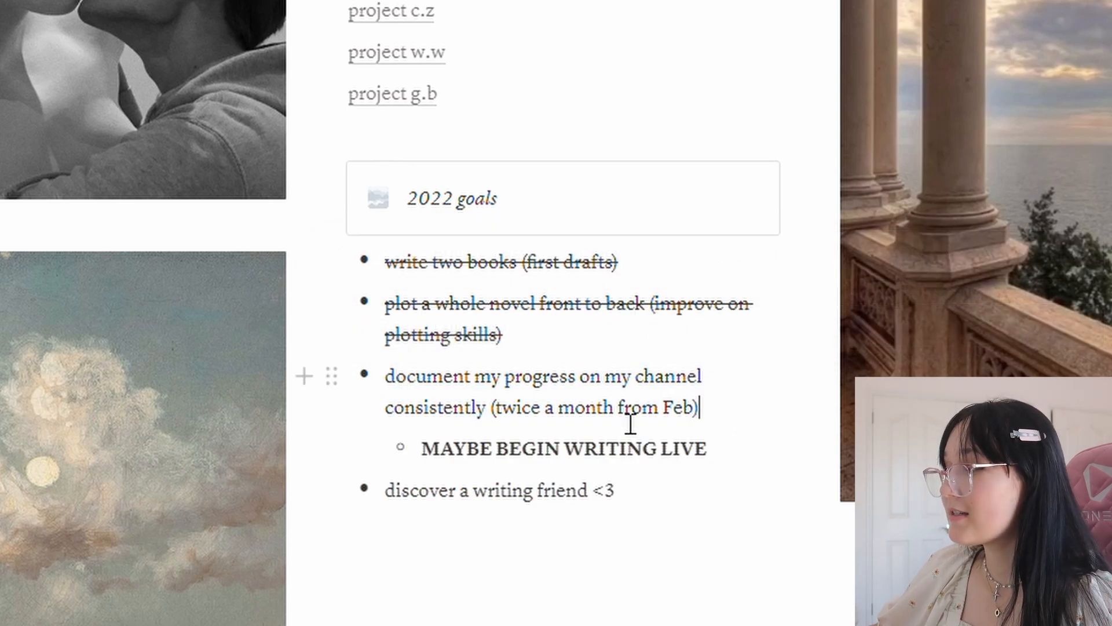
pyautogui.moveTo(719, 474); pyautogui.dragTo(442, 472)
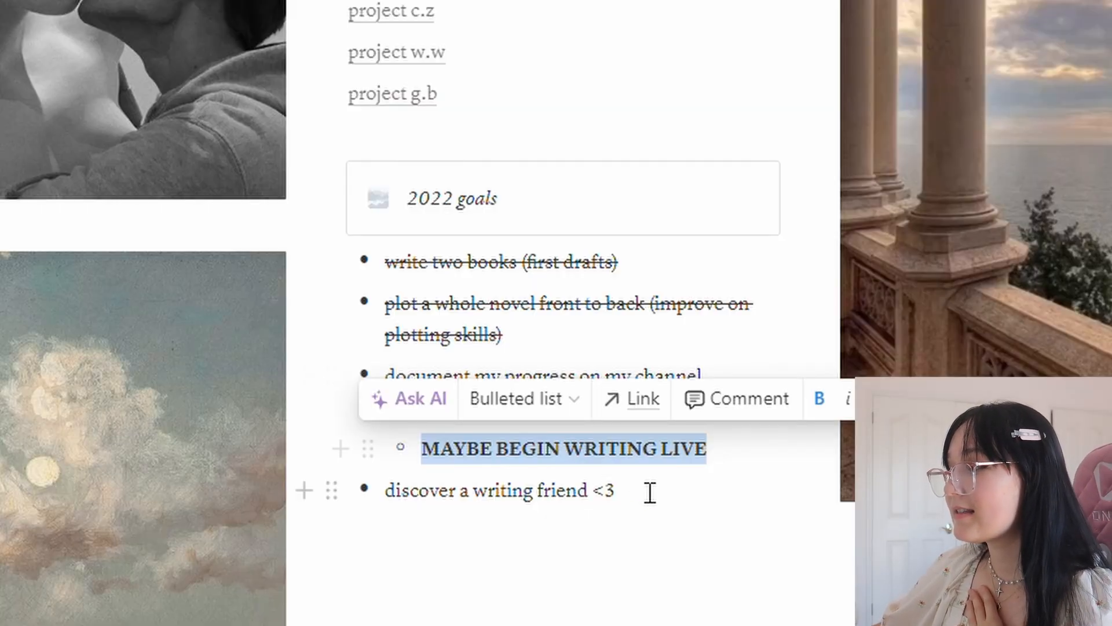
pyautogui.moveTo(650, 492); pyautogui.dragTo(402, 516)
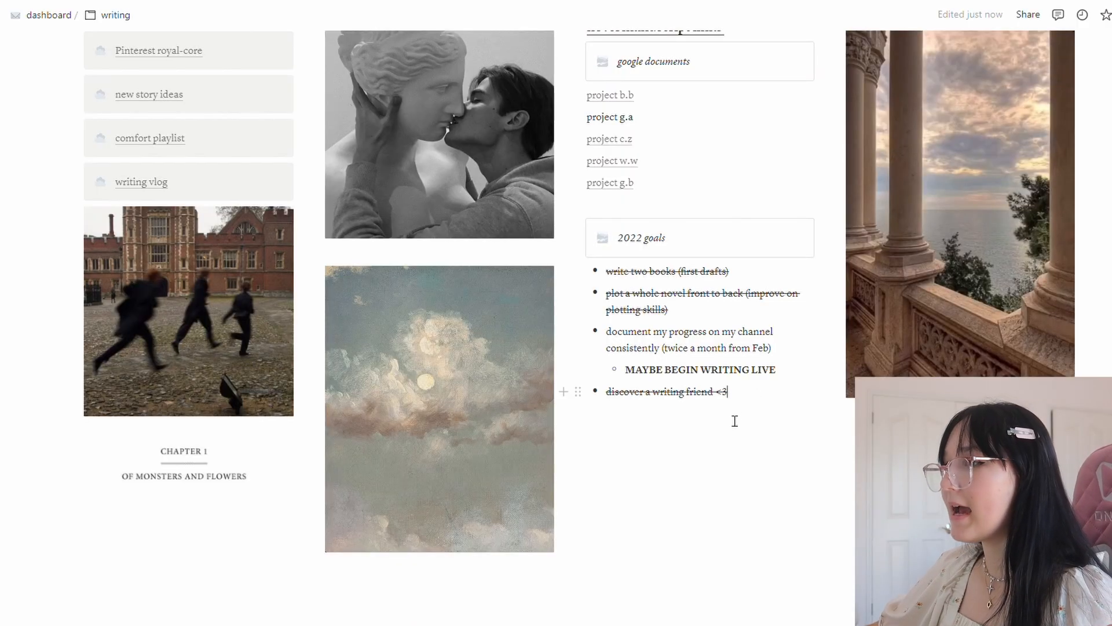
# Step: Rename the second page under current work in progresses, project g.a, to "project.o"
pyautogui.scroll(15, 734, 421)
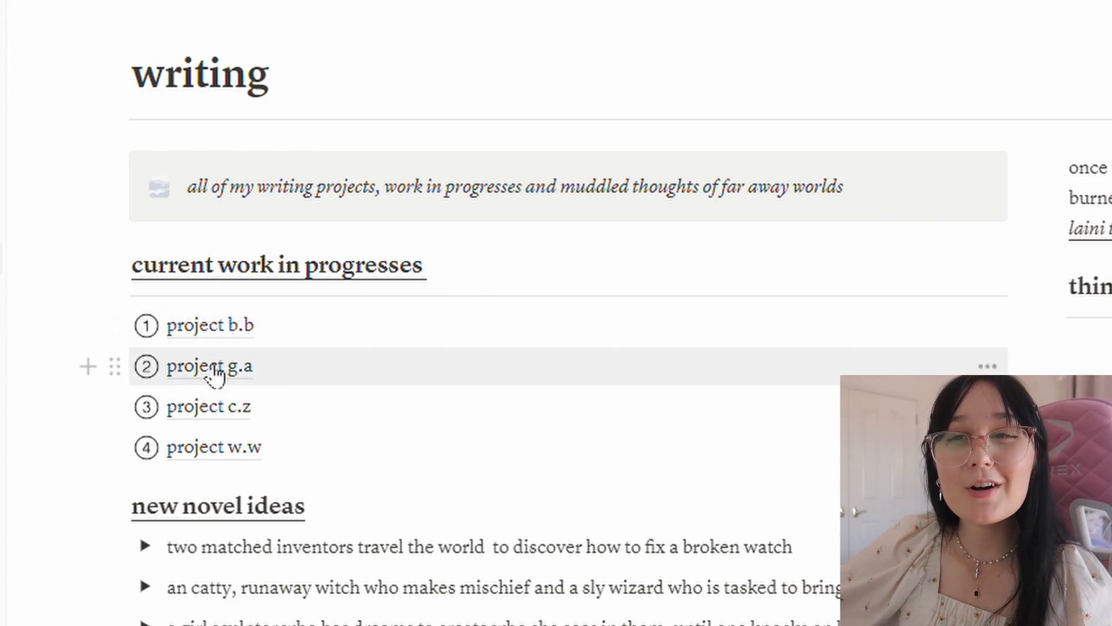
pyautogui.click(987, 366)
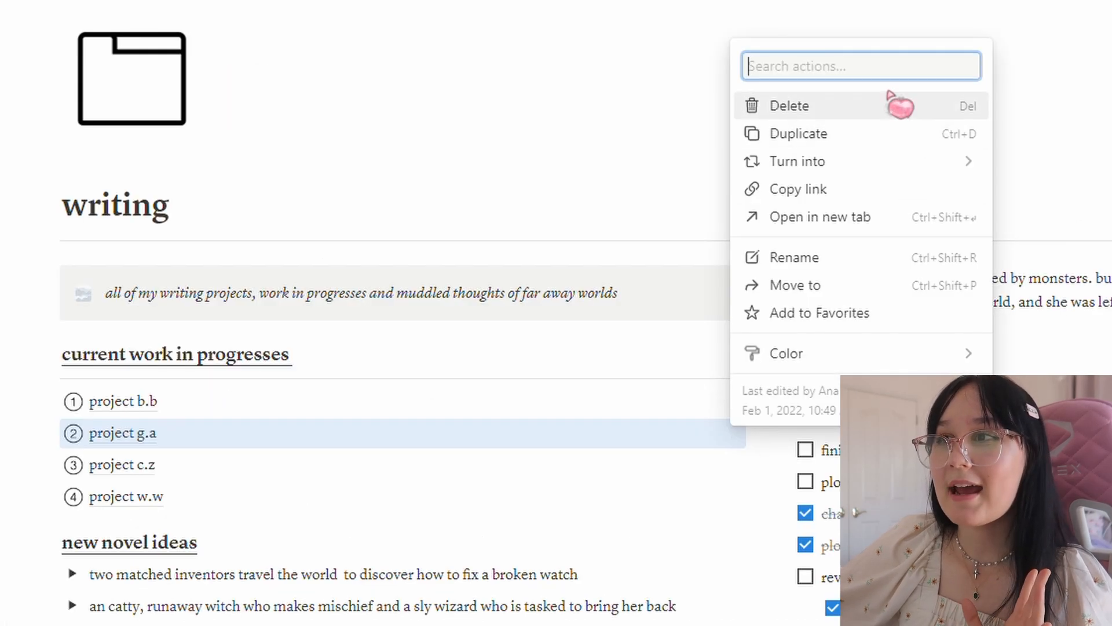
pyautogui.moveTo(885, 176)
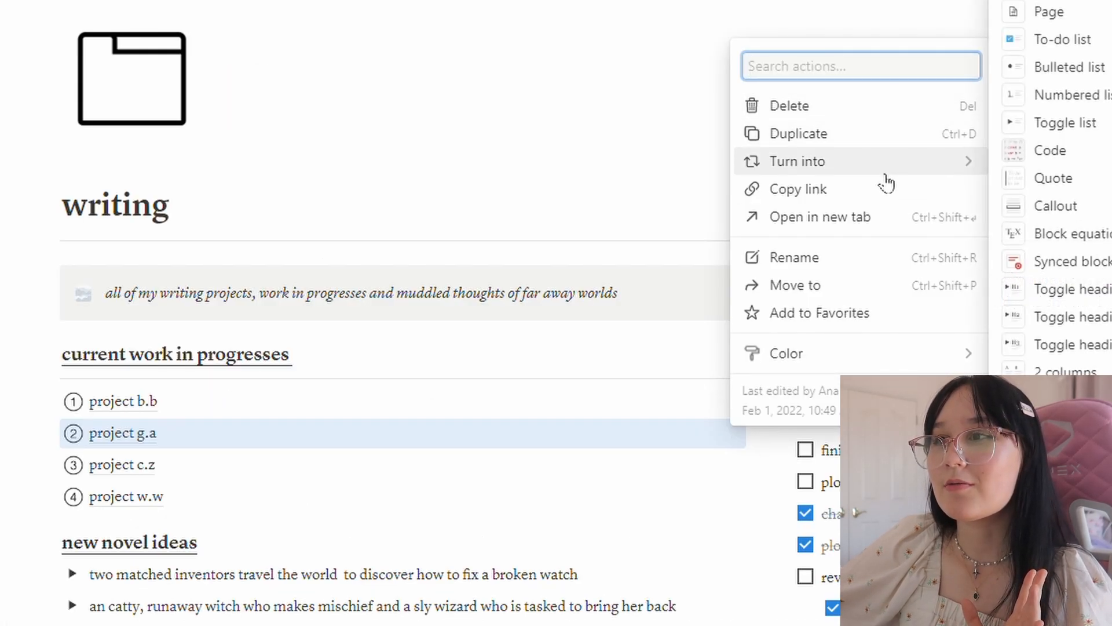
pyautogui.click(869, 256)
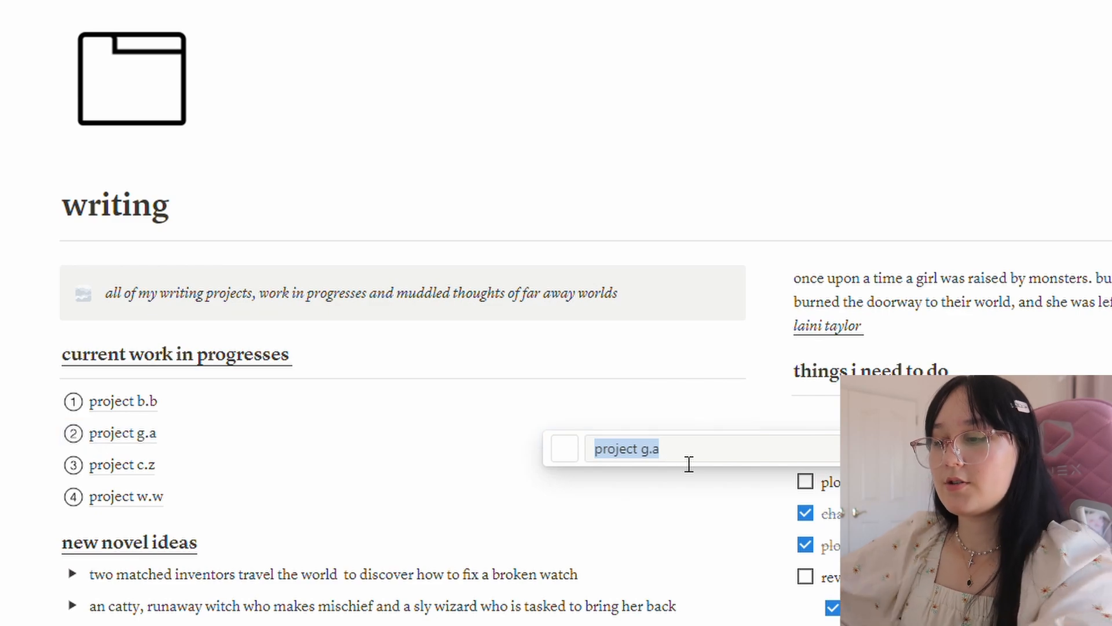
pyautogui.write('proje')
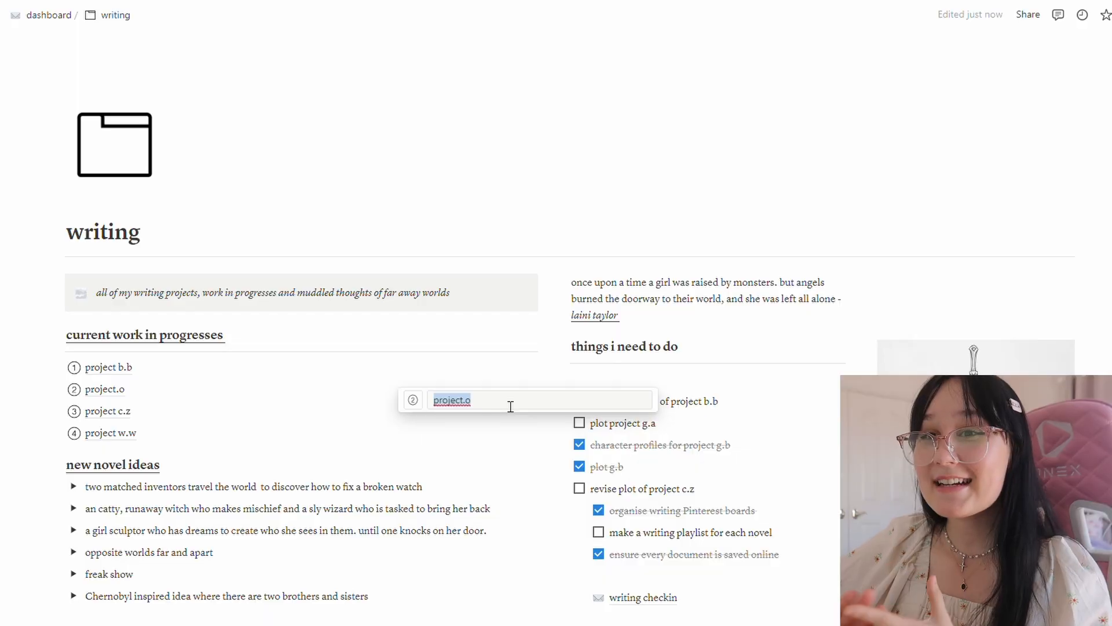
# Step: Move project.o to the top of the current work in progresses list and set its icon to the blue number 1 emoji
pyautogui.moveTo(60, 389); pyautogui.dragTo(72, 367)
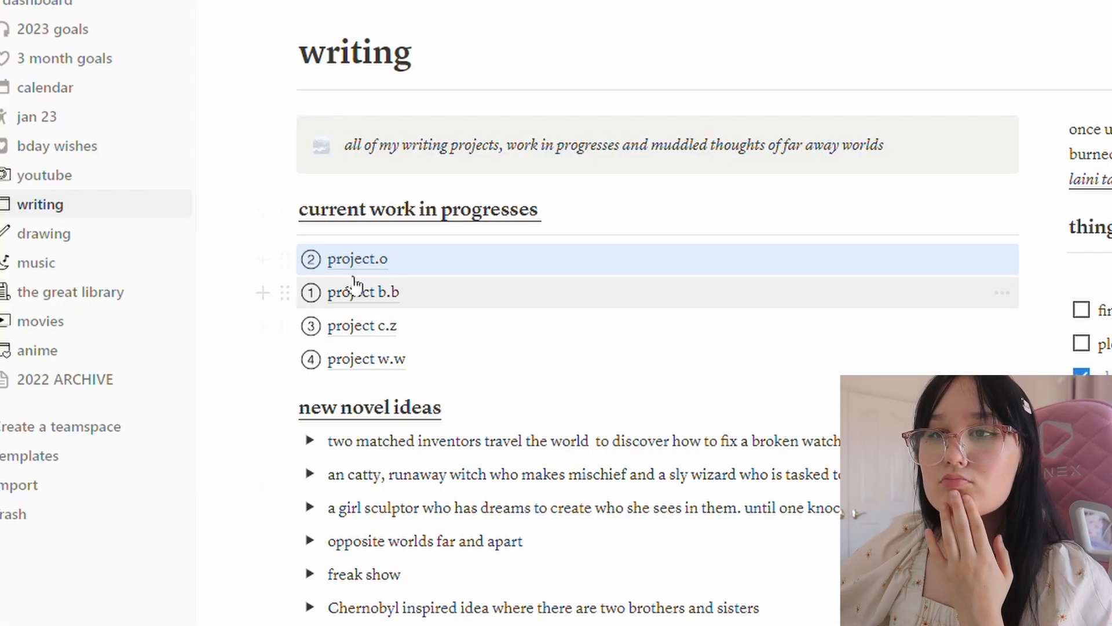
pyautogui.click(322, 260)
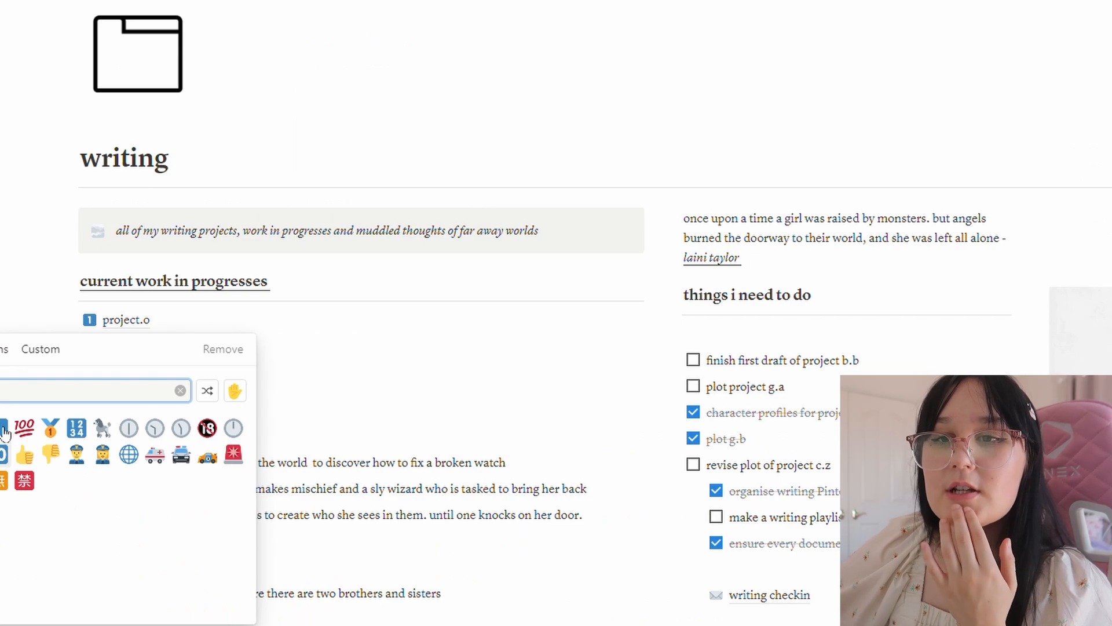
pyautogui.click(4, 432)
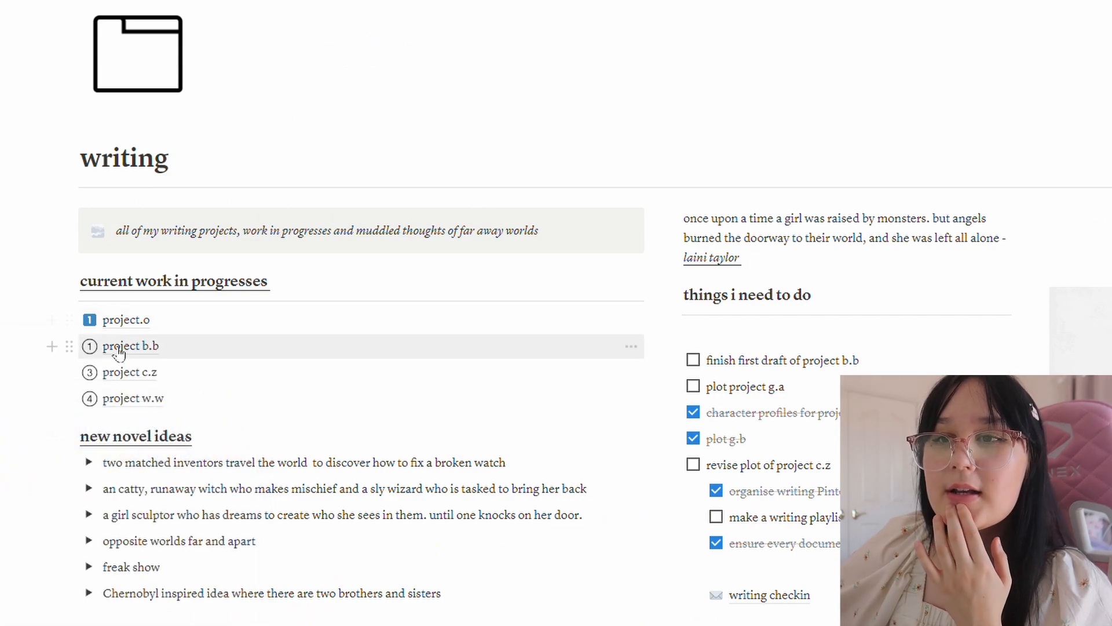
# Step: Set the project b.b page's icon to the blue number 2 emoji
pyautogui.click(90, 346)
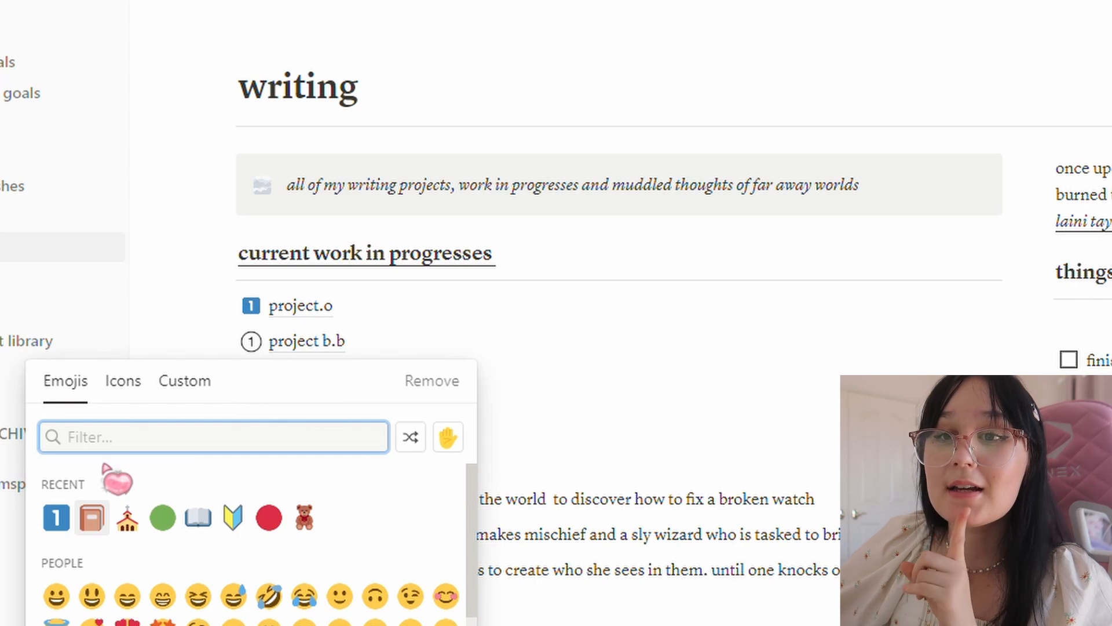
pyautogui.write('2')
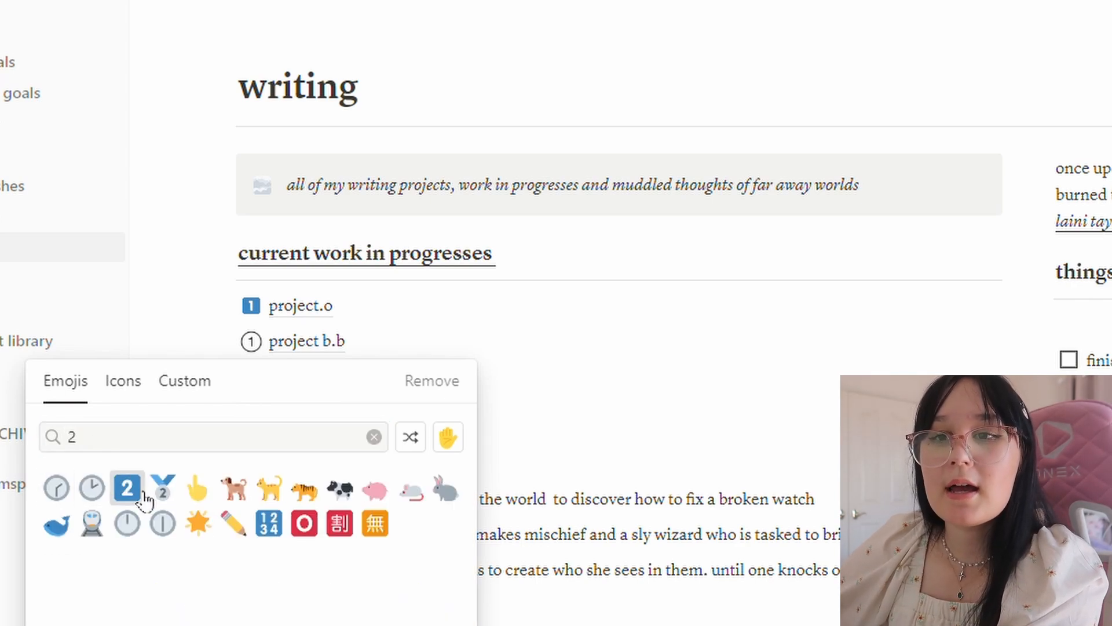
pyautogui.click(127, 485)
# Step: Set the page icons to the blue number 2 emoji for project.IFMYIAG and the blue number 4 emoji for project b.b
pyautogui.click(252, 377)
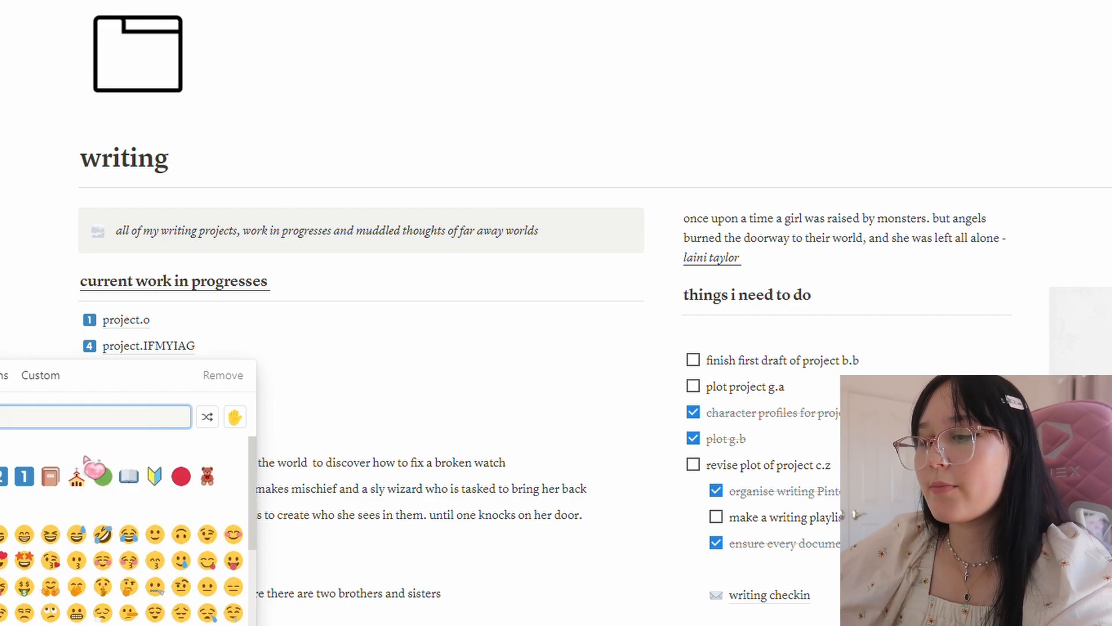
pyautogui.write('2')
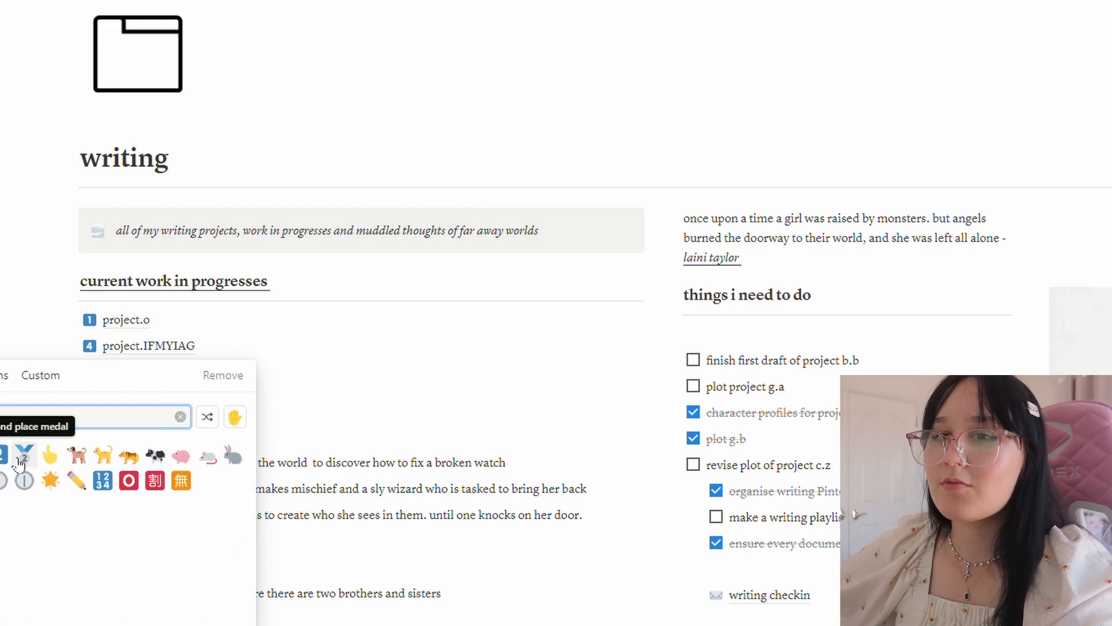
pyautogui.click(3, 455)
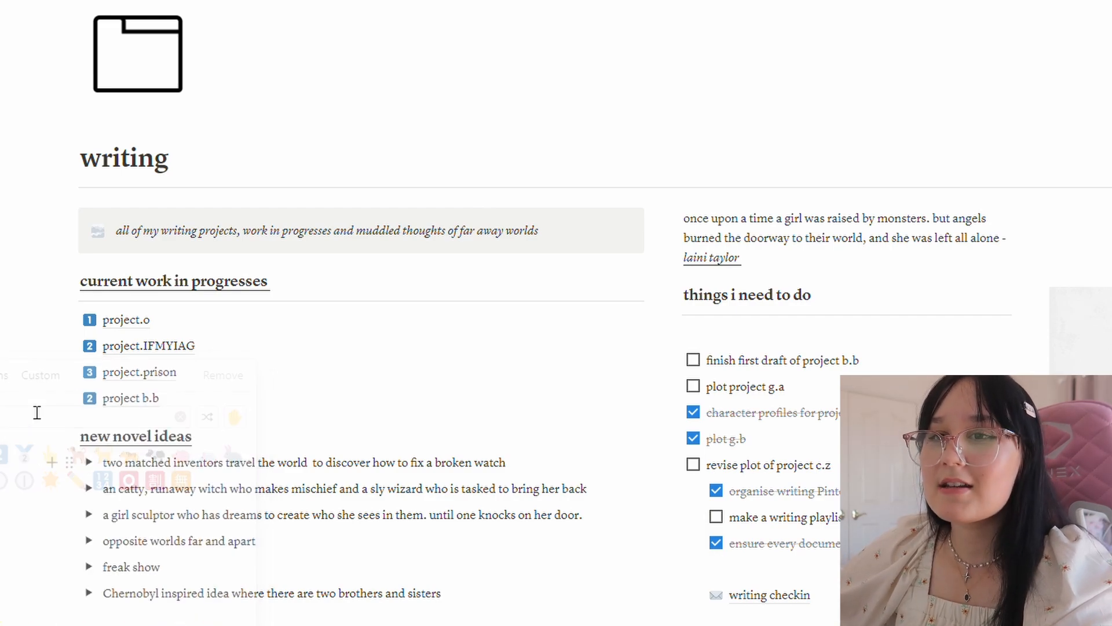
pyautogui.click(89, 398)
pyautogui.write('4')
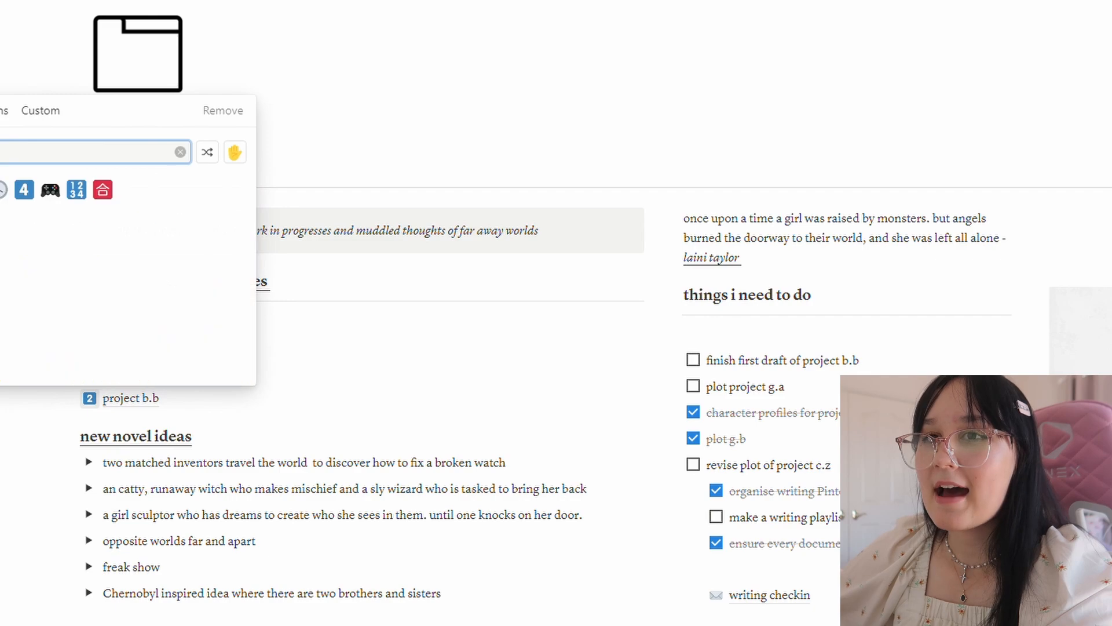
pyautogui.click(25, 190)
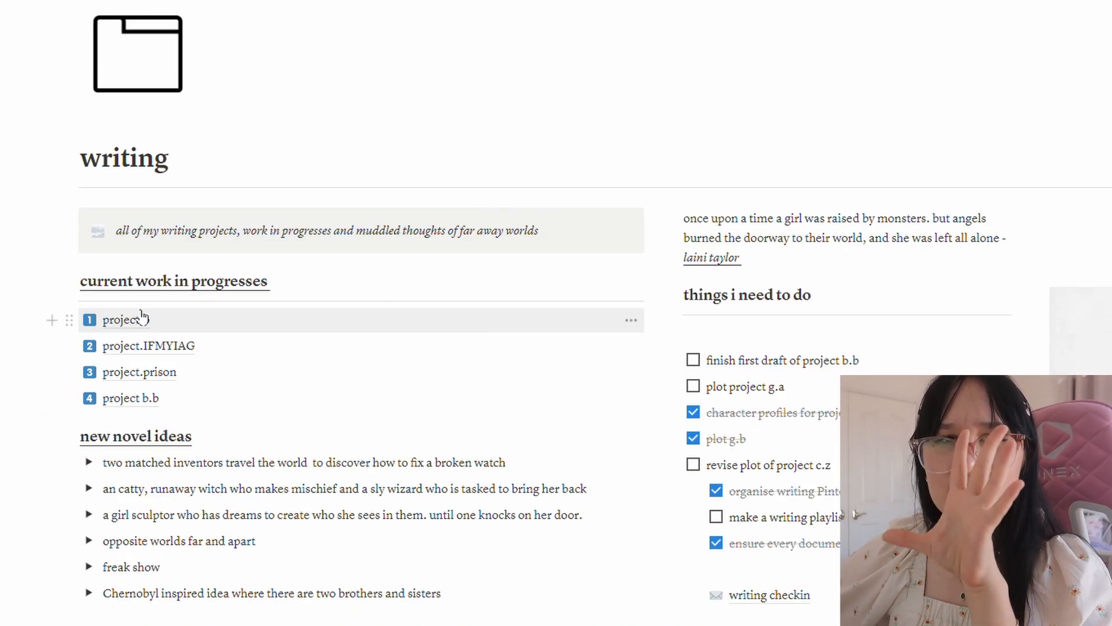
# Step: Open the project.o page to check its contents and return to the writing page
pyautogui.click(142, 319)
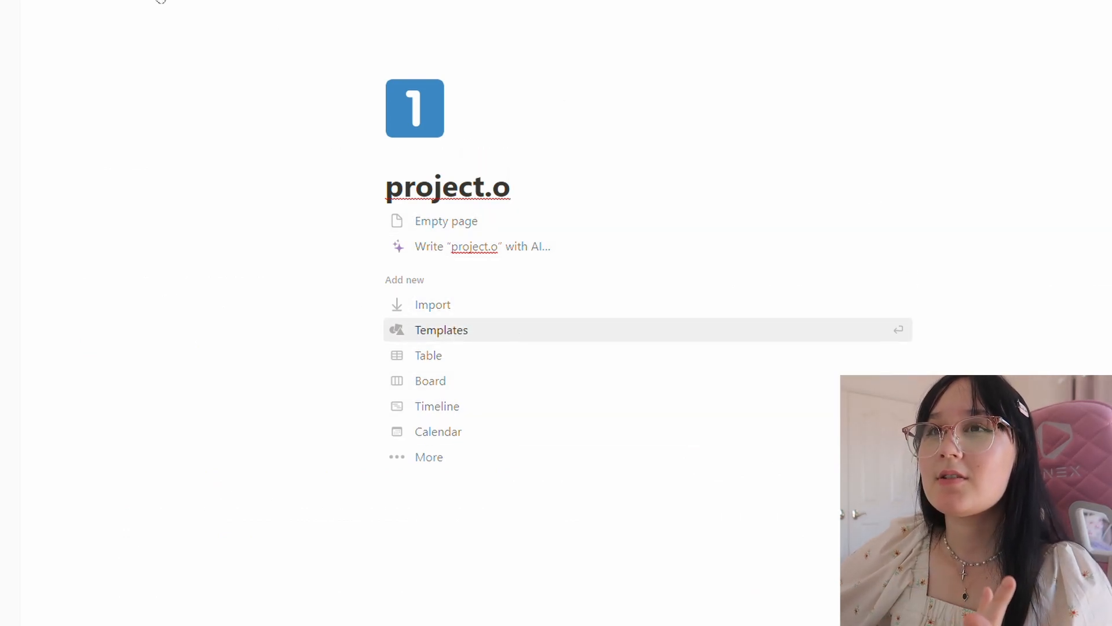
pyautogui.click(160, 1)
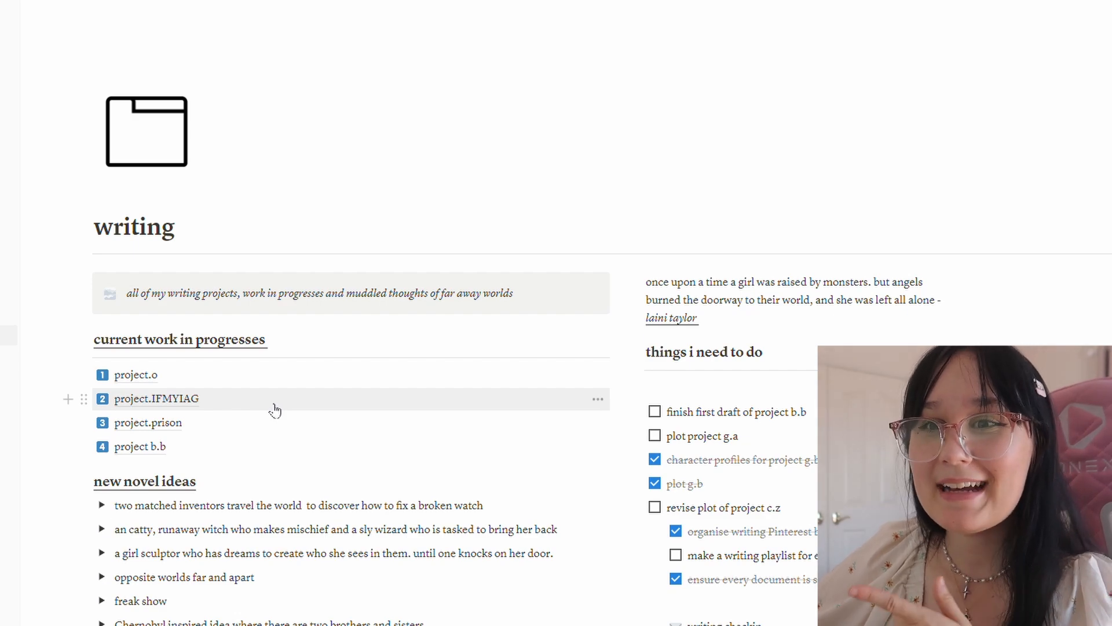
# Step: Delete the new novel idea about two matched inventors travelling the world to fix a broken watch
pyautogui.scroll(-4, 275, 410)
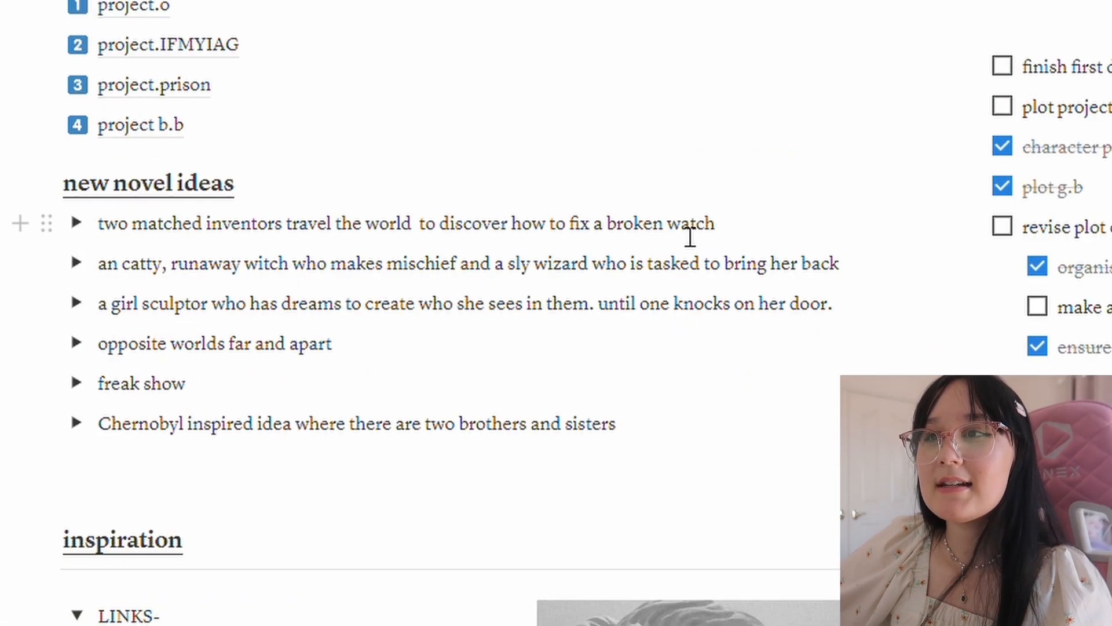
pyautogui.moveTo(494, 266); pyautogui.dragTo(123, 268)
pyautogui.press('BackSpace')
pyautogui.press('BackSpace')
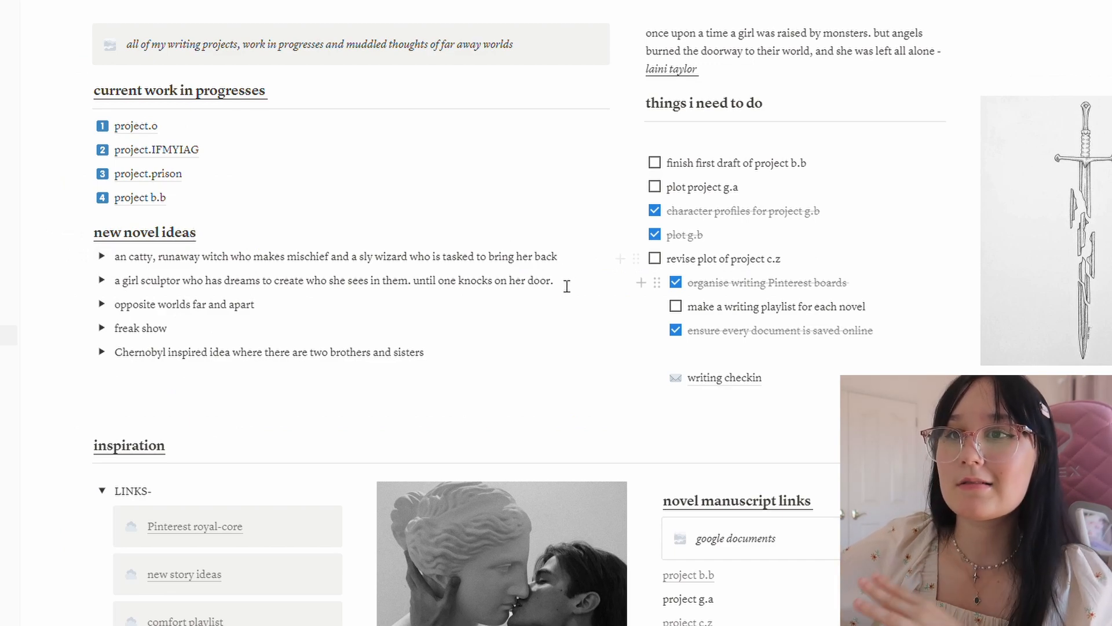
# Step: Delete the girl sculptor idea from new novel ideas, including the two description paragraphs nested under it
pyautogui.moveTo(491, 281); pyautogui.dragTo(124, 290)
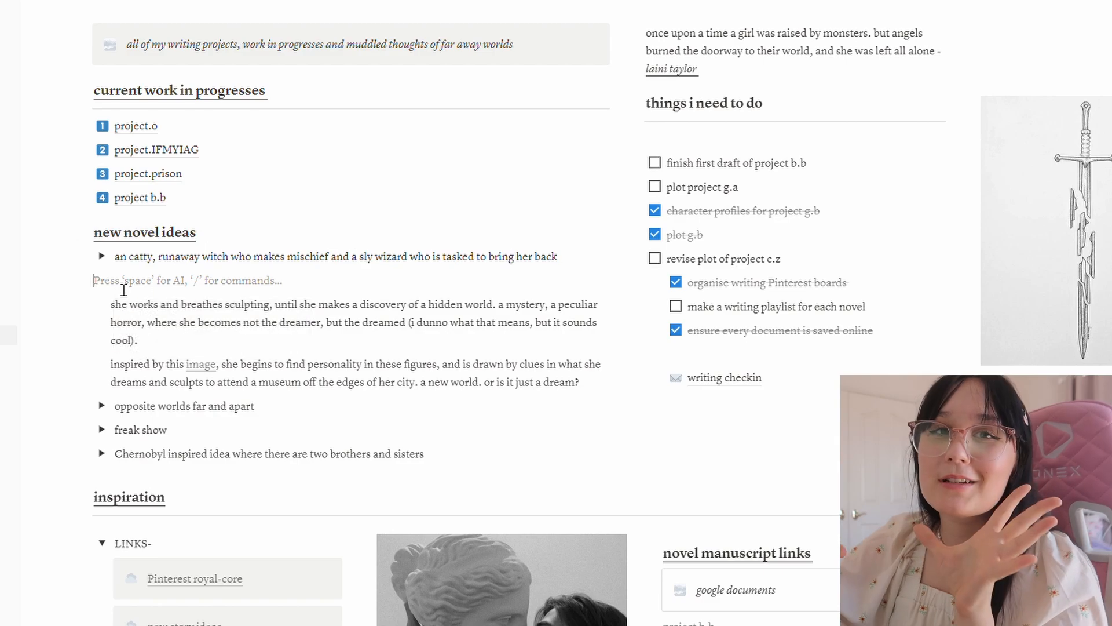
pyautogui.press('BackSpace')
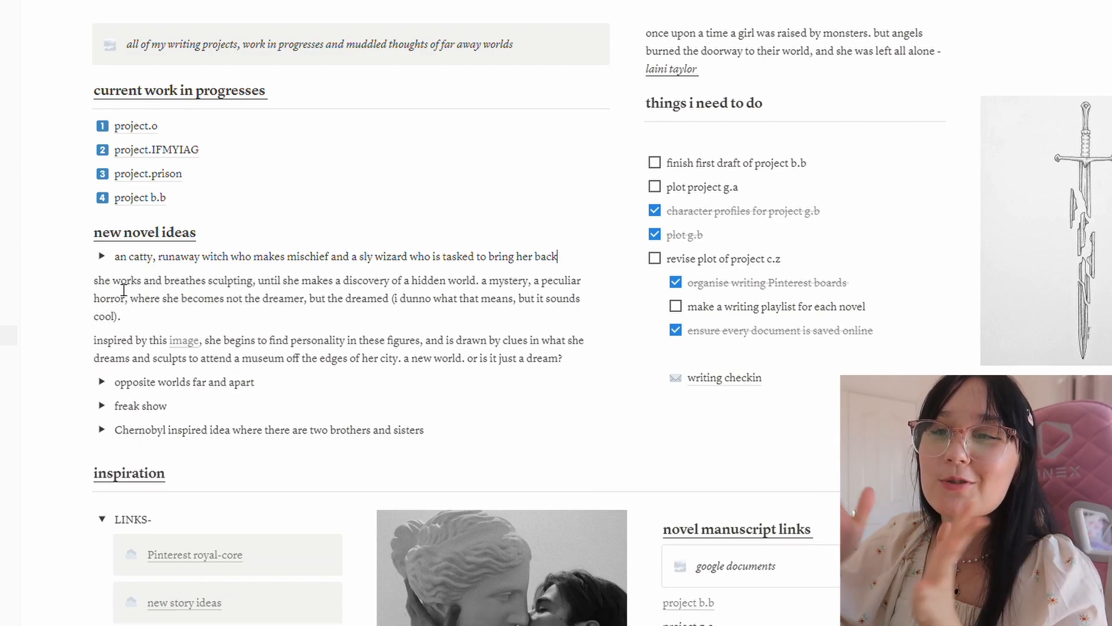
pyautogui.moveTo(588, 364); pyautogui.dragTo(79, 281)
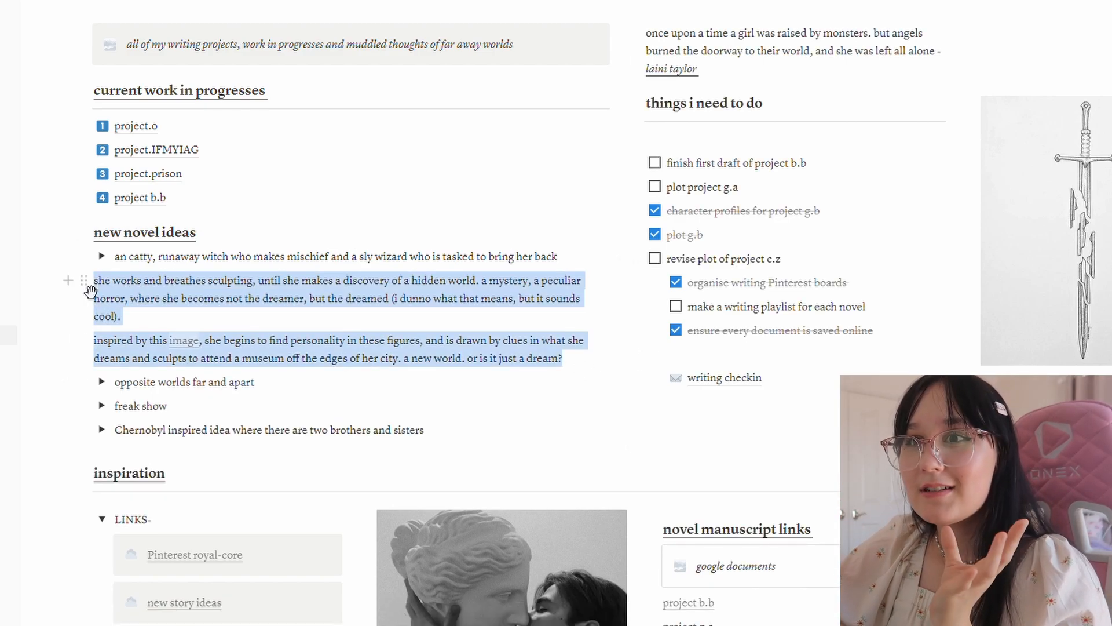
pyautogui.press('BackSpace')
pyautogui.press('BackSpace')
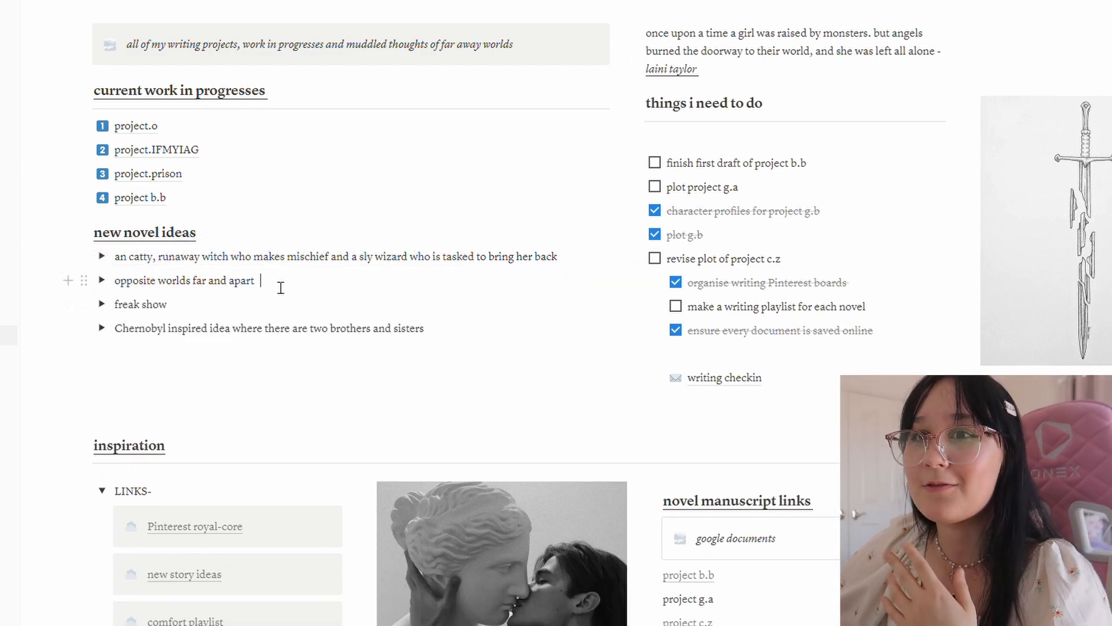
# Step: Expand and collapse the ideas "opposite worlds far and apart", "freak show" and the Chernobyl inspired one to check their notes
pyautogui.click(102, 281)
pyautogui.click(102, 280)
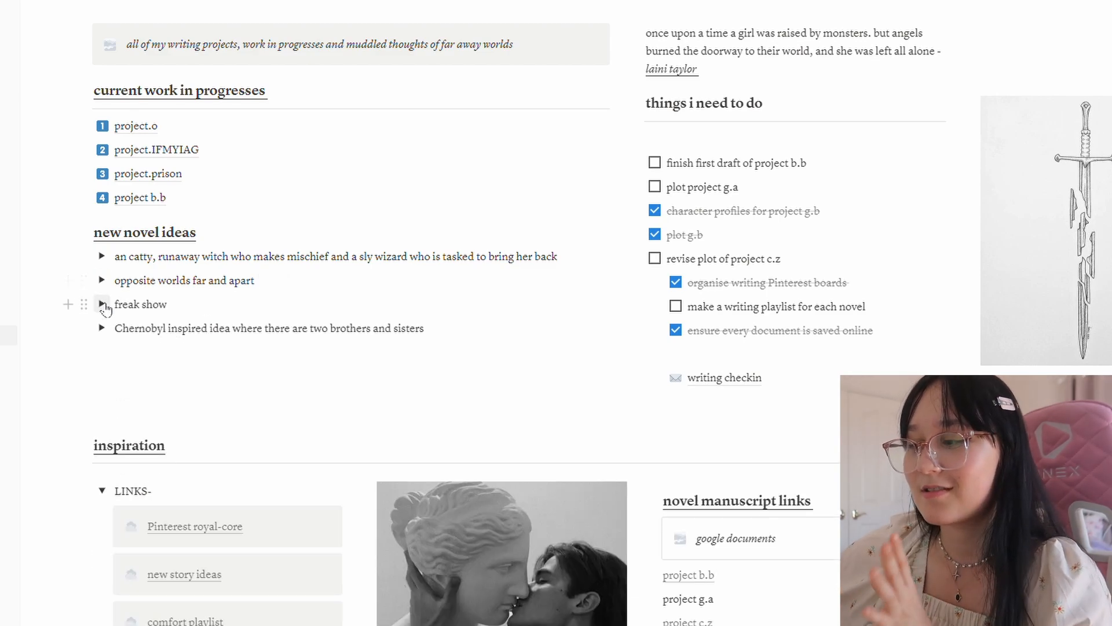
pyautogui.click(101, 304)
pyautogui.click(102, 304)
pyautogui.click(102, 328)
pyautogui.click(102, 327)
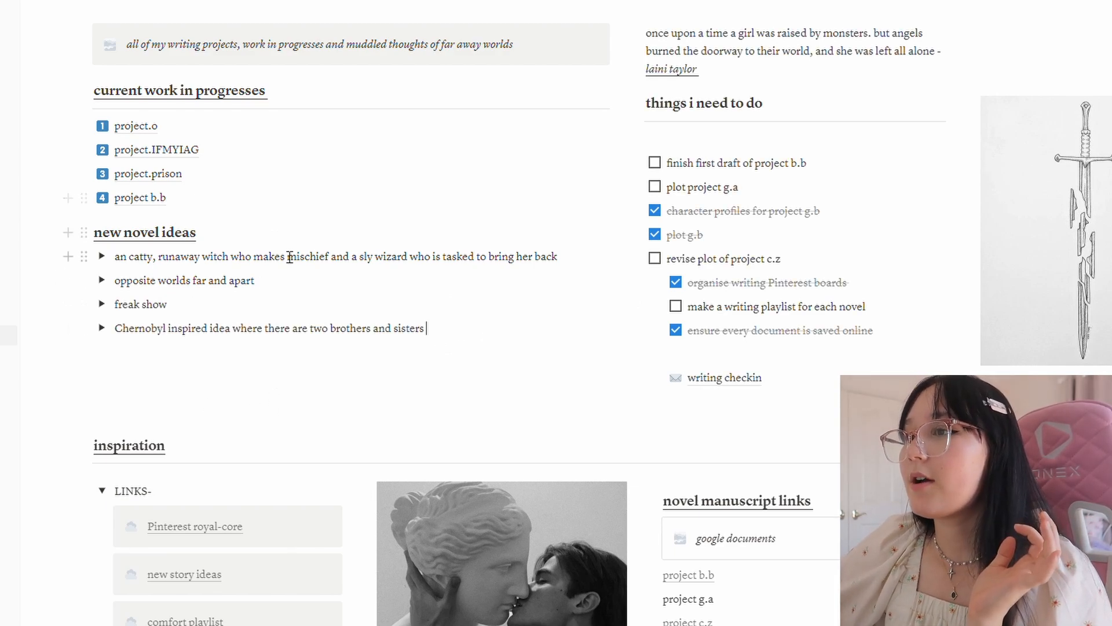
# Step: Highlight the Laini Taylor quote above the things i need to do heading to read it
pyautogui.scroll(4, 284, 255)
pyautogui.scroll(-4, 290, 257)
pyautogui.moveTo(723, 79); pyautogui.dragTo(658, 197)
pyautogui.click(746, 218)
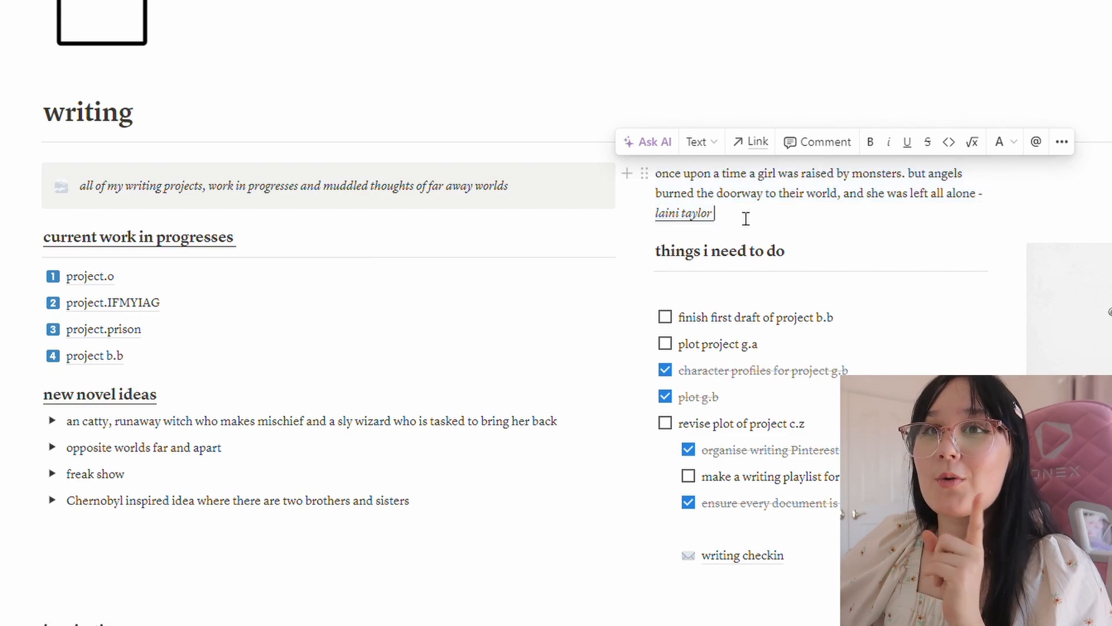
# Step: Go back to the dashboard page and highlight the Isobelle Carmody quote in its callout to read it
pyautogui.hotkey('alt', 'Left')
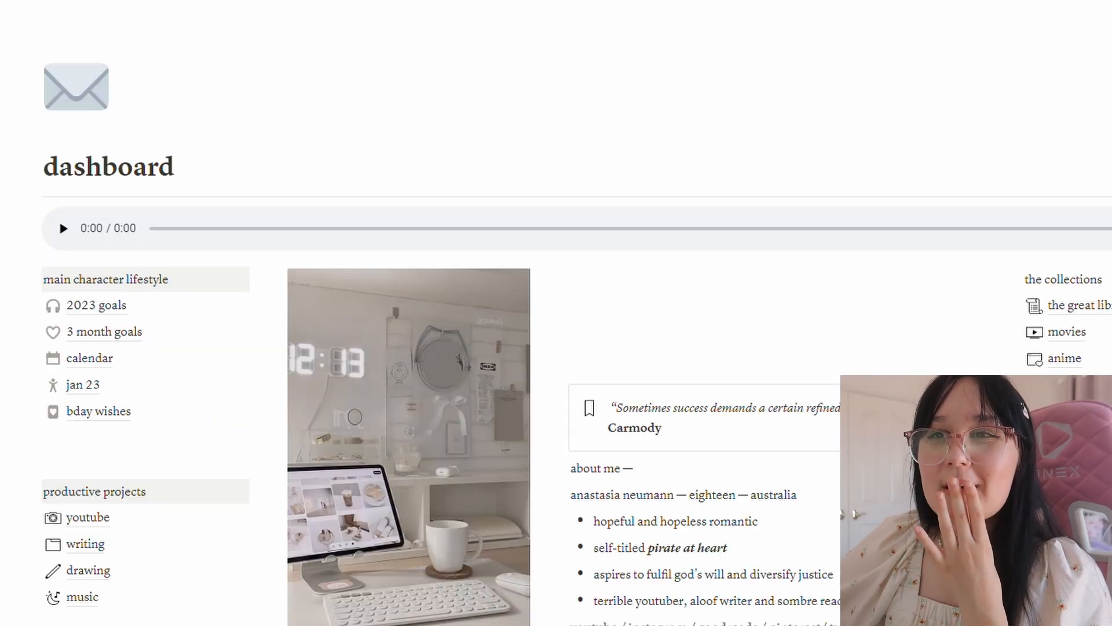
pyautogui.scroll(-5, 195, 219)
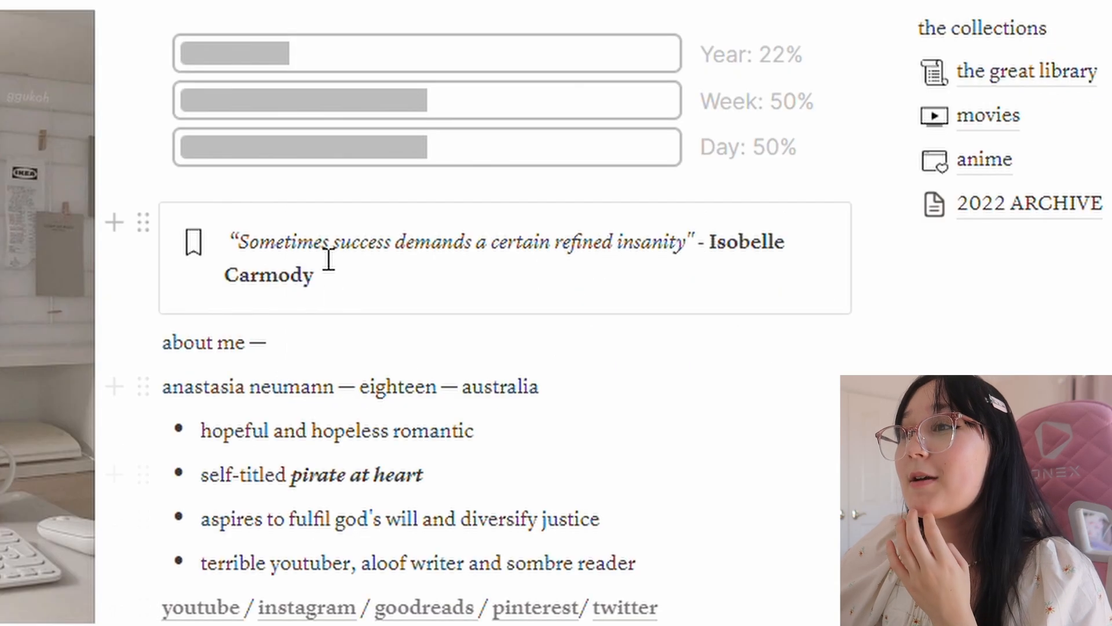
pyautogui.moveTo(671, 149); pyautogui.dragTo(627, 147)
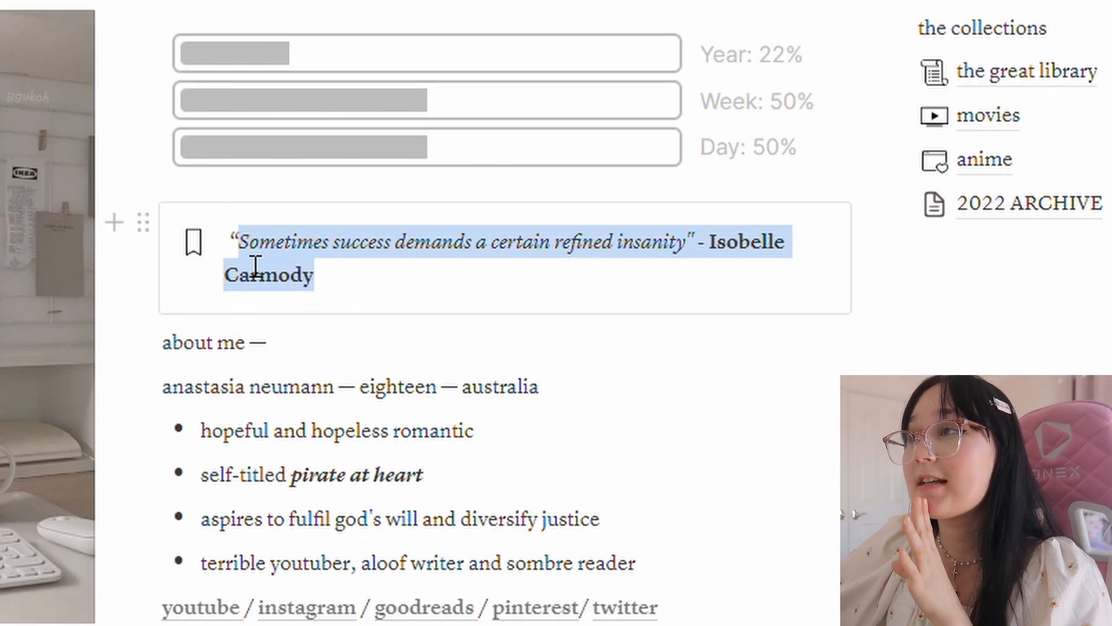
pyautogui.moveTo(250, 262); pyautogui.dragTo(231, 244)
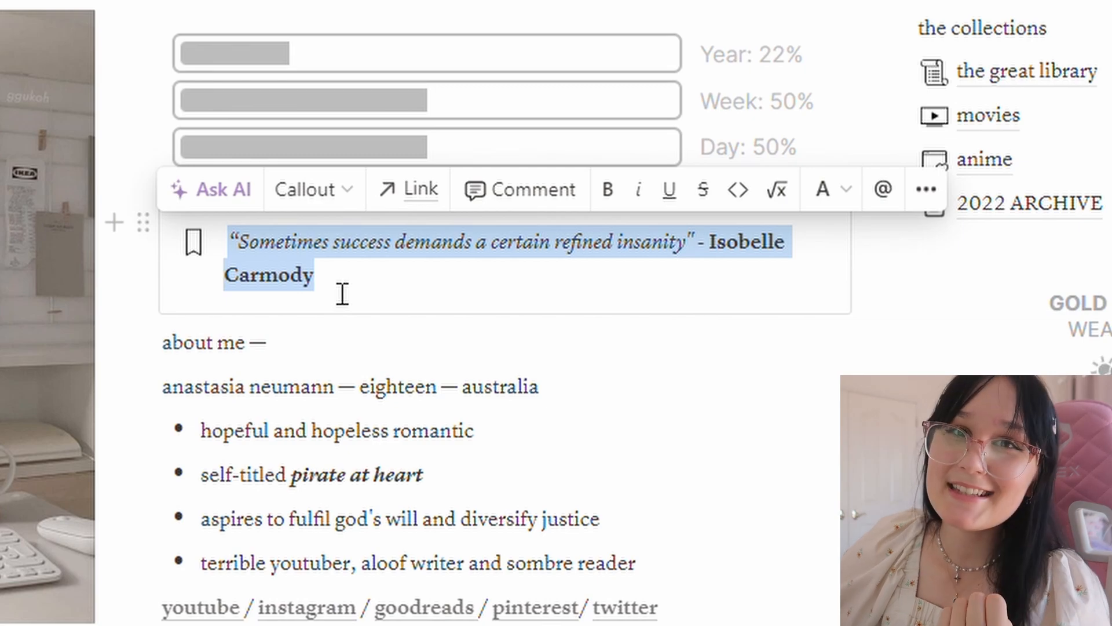
pyautogui.click(342, 294)
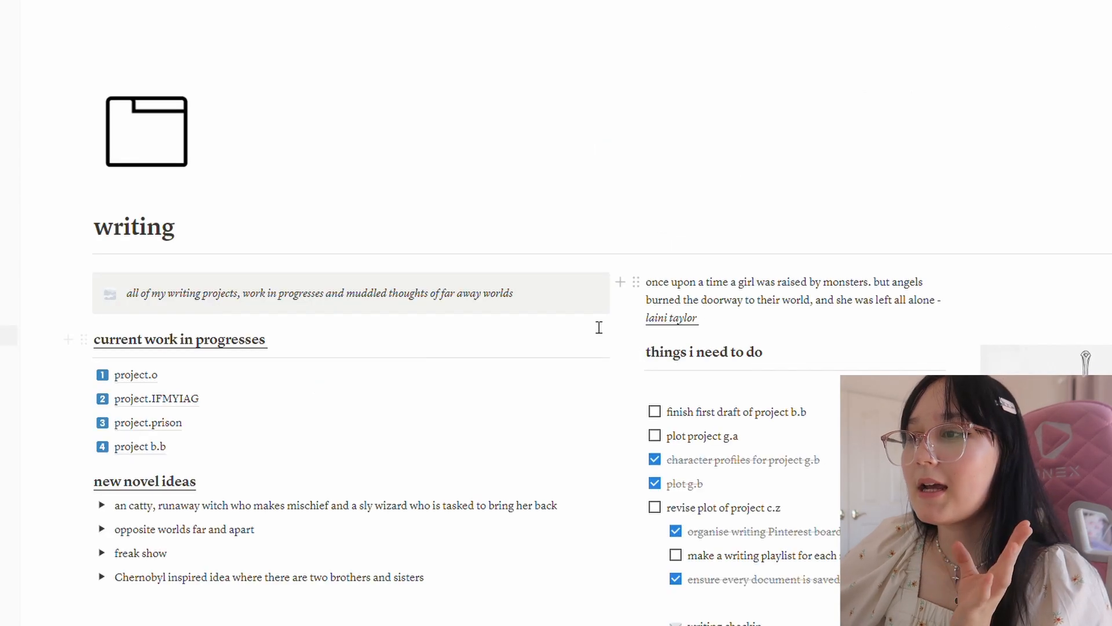
# Step: Delete the completed to-dos "character profiles for project g.b" and "plot g.b" from the writing page's things i need to do list
pyautogui.scroll(-4, 588, 334)
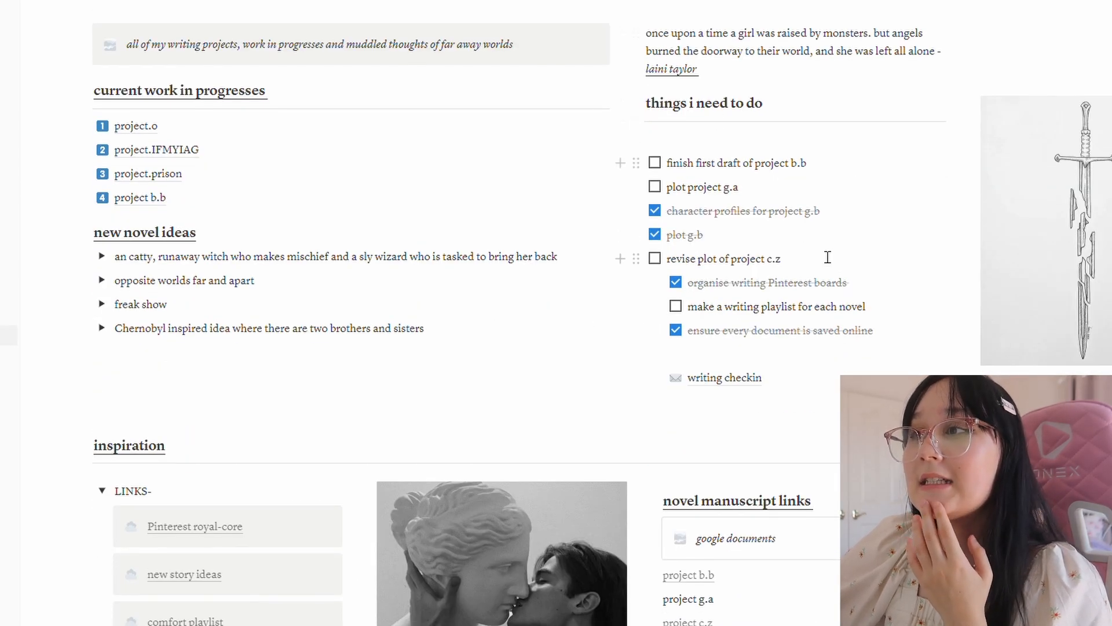
pyautogui.moveTo(706, 238); pyautogui.dragTo(674, 219)
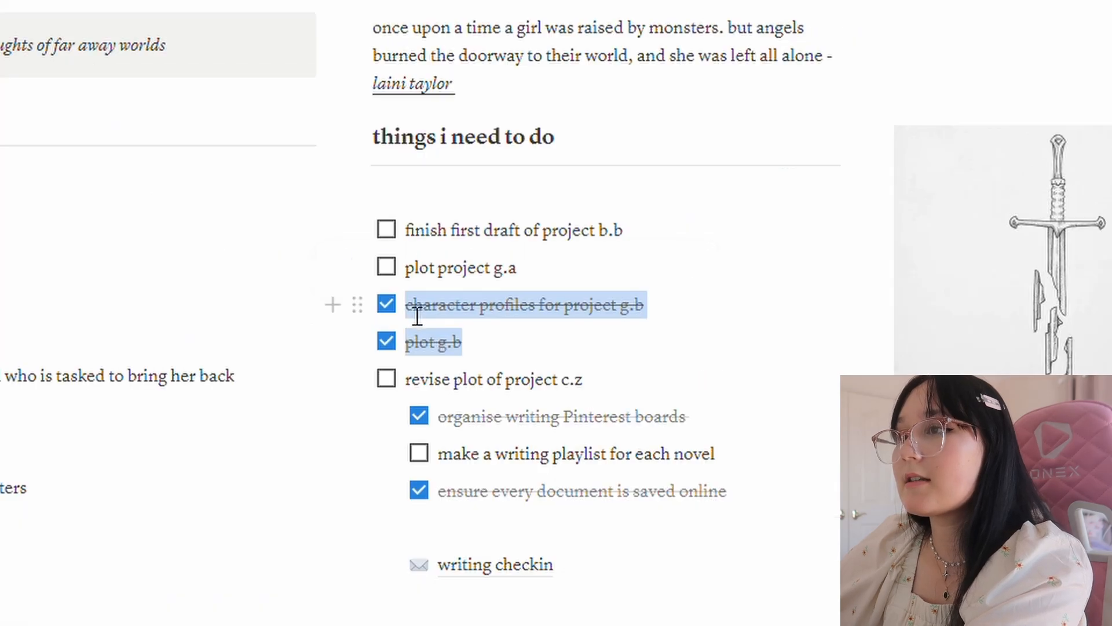
pyautogui.press('BackSpace')
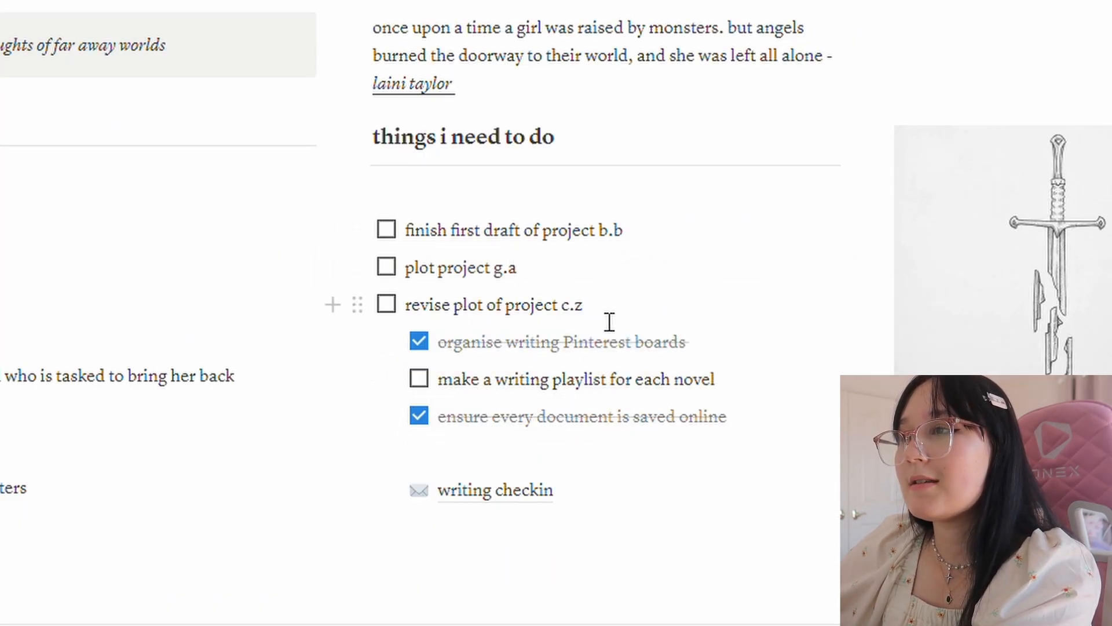
pyautogui.moveTo(600, 322)
pyautogui.mouseDown()
pyautogui.moveTo(415, 318)
pyautogui.moveTo(608, 318)
pyautogui.mouseUp()
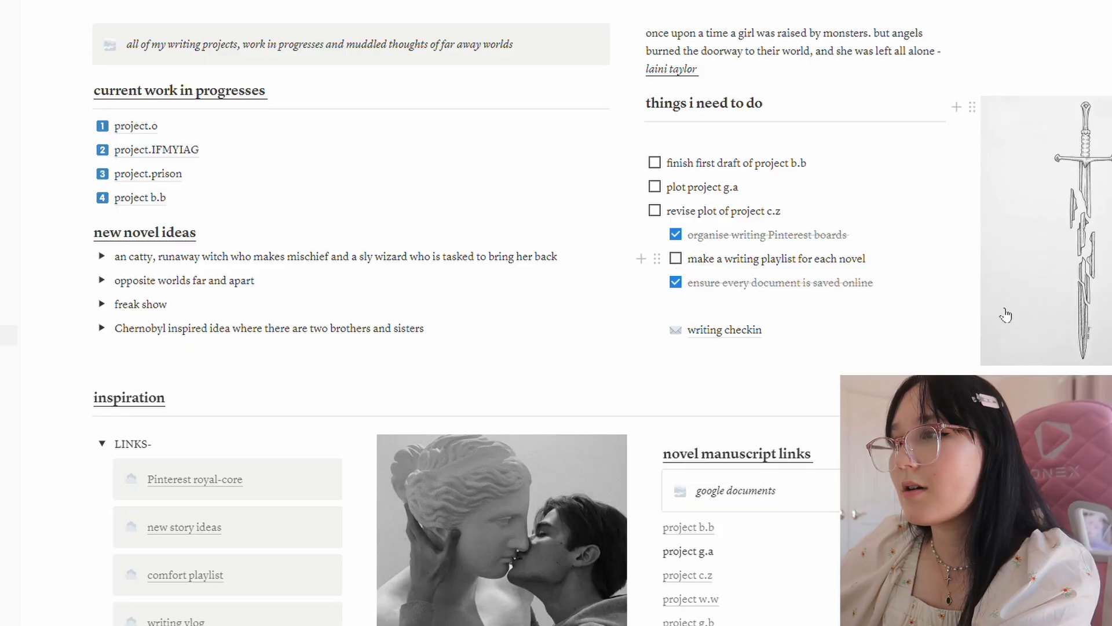
# Step: Delete the completed sub-items "ensure every document is saved online" and "organise writing Pinterest boards" from the things i need to do list
pyautogui.moveTo(918, 296); pyautogui.dragTo(696, 295)
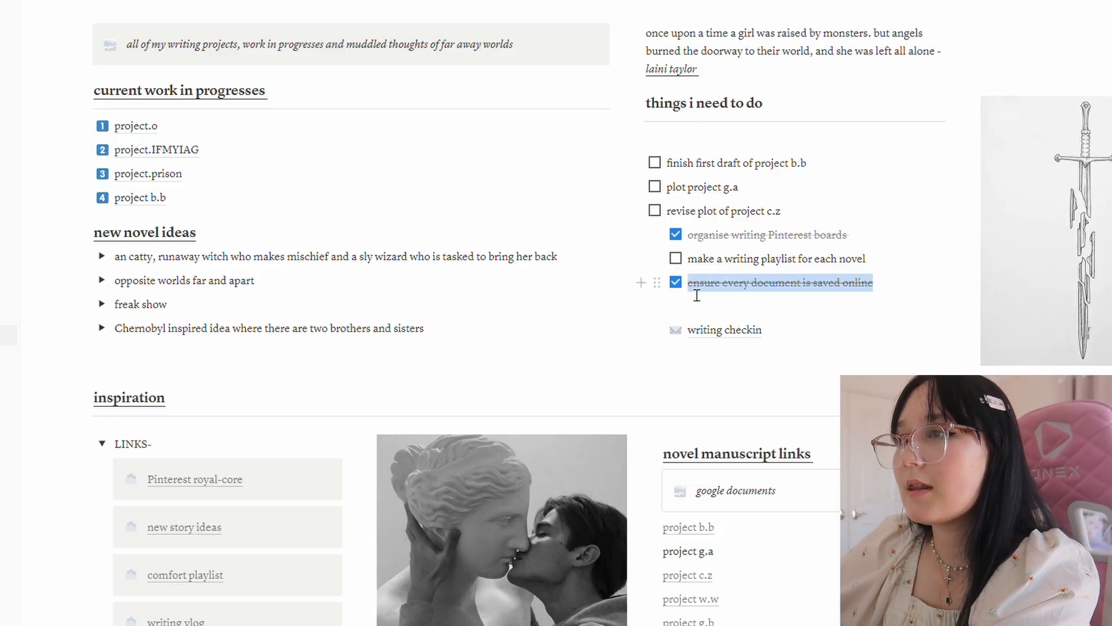
pyautogui.press('BackSpace')
pyautogui.press('BackSpace')
pyautogui.press('BackSpace')
pyautogui.moveTo(849, 237); pyautogui.dragTo(700, 240)
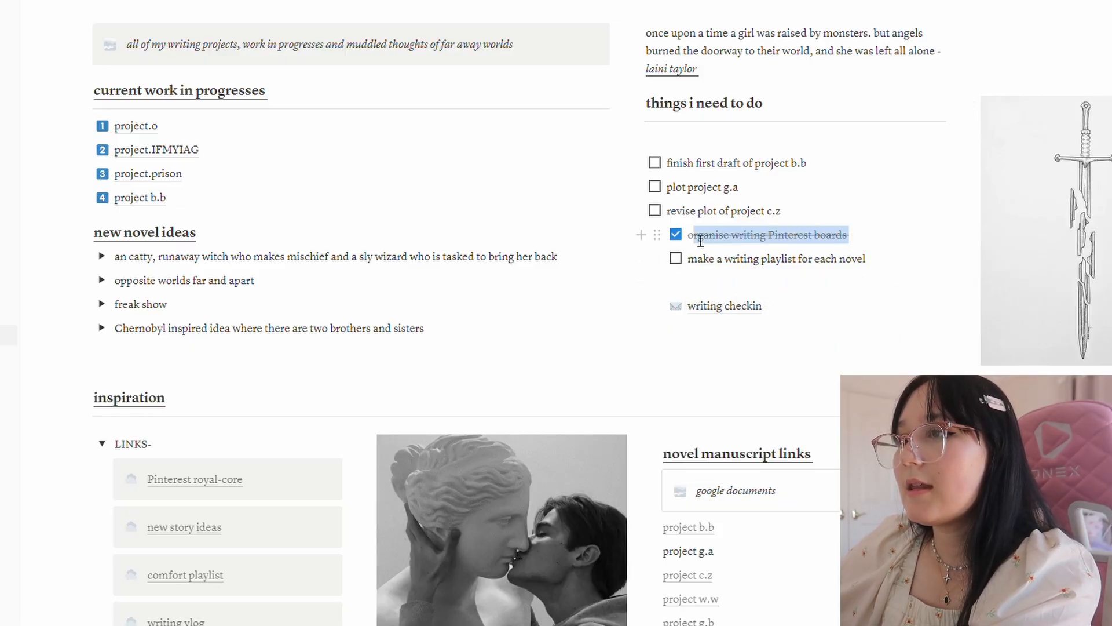
pyautogui.press('BackSpace')
pyautogui.press('BackSpace')
pyautogui.press('BackSpace')
pyautogui.press('BackSpace')
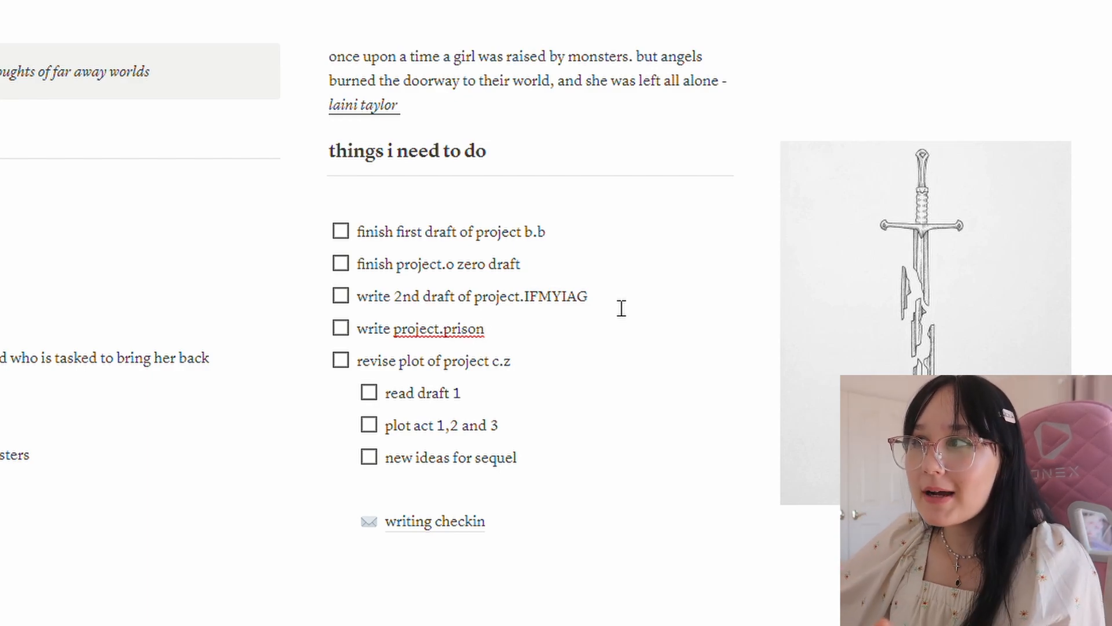
# Step: Remove the blank line between the things i need to do divider and the first to-do
pyautogui.doubleClick(481, 331)
pyautogui.click(550, 434)
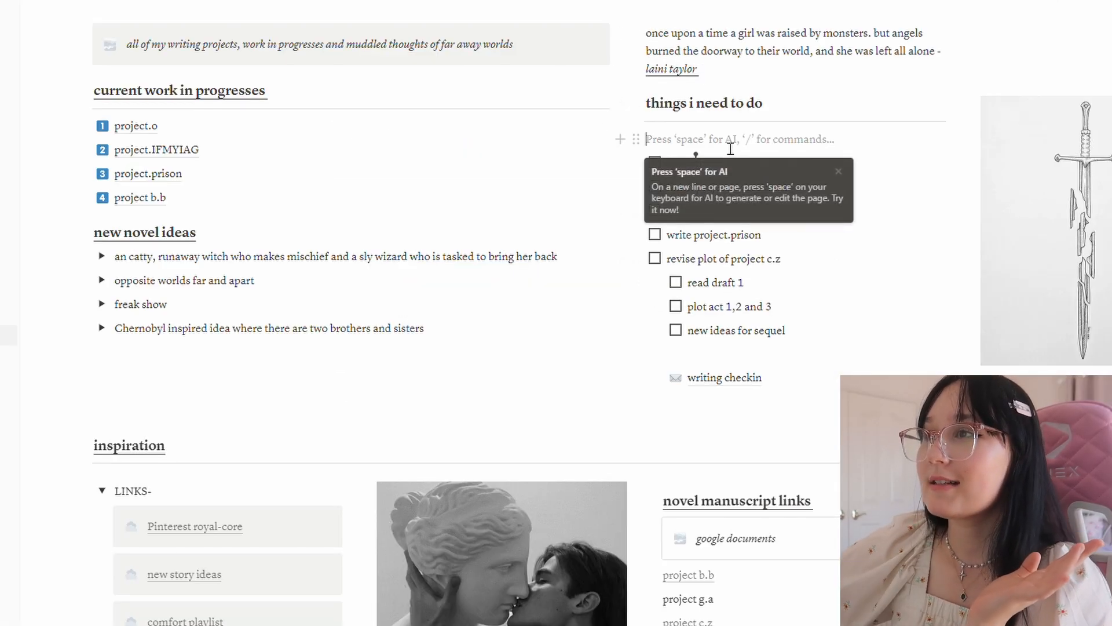
pyautogui.press('BackSpace')
pyautogui.moveTo(791, 307); pyautogui.dragTo(675, 146)
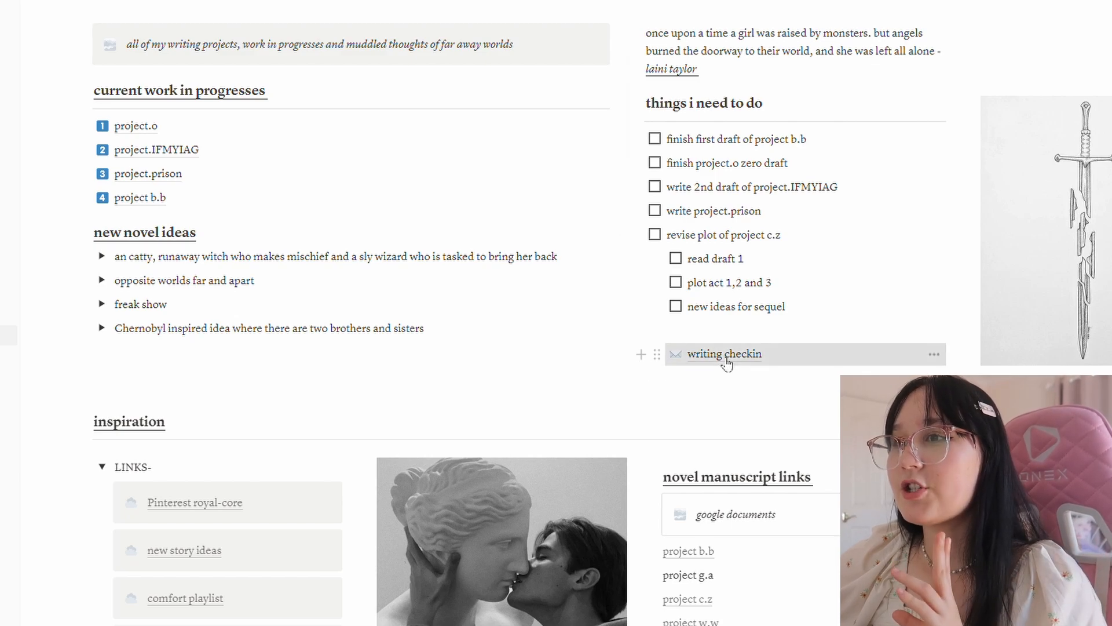
# Step: Open the writing checkin page and read its 26/06/22 entry, returning to the checkin page
pyautogui.click(744, 354)
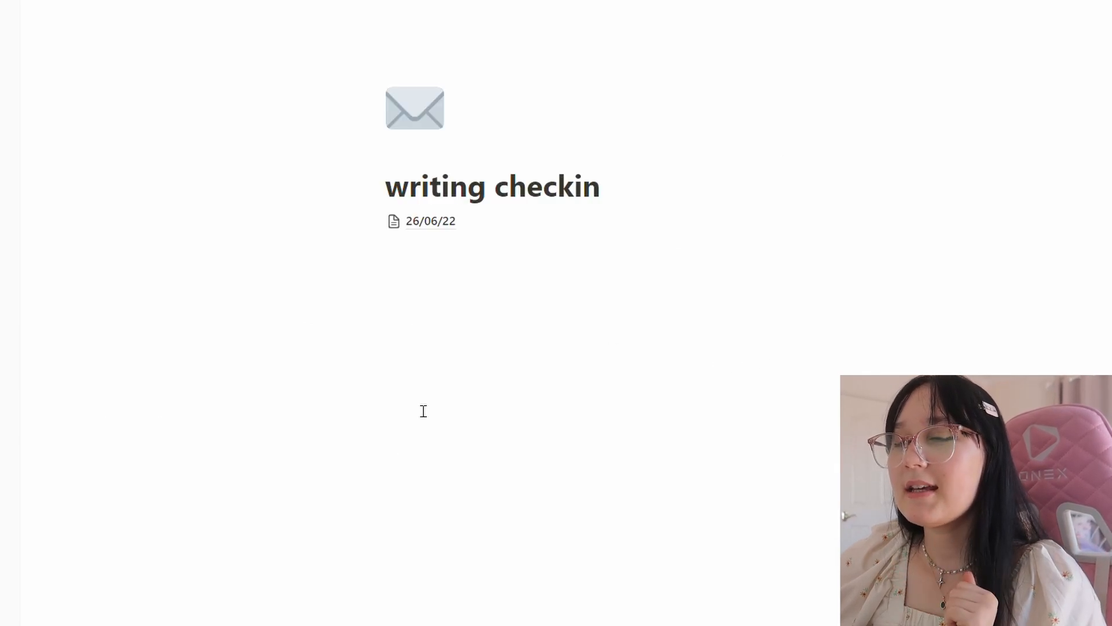
pyautogui.click(437, 229)
pyautogui.click(213, 2)
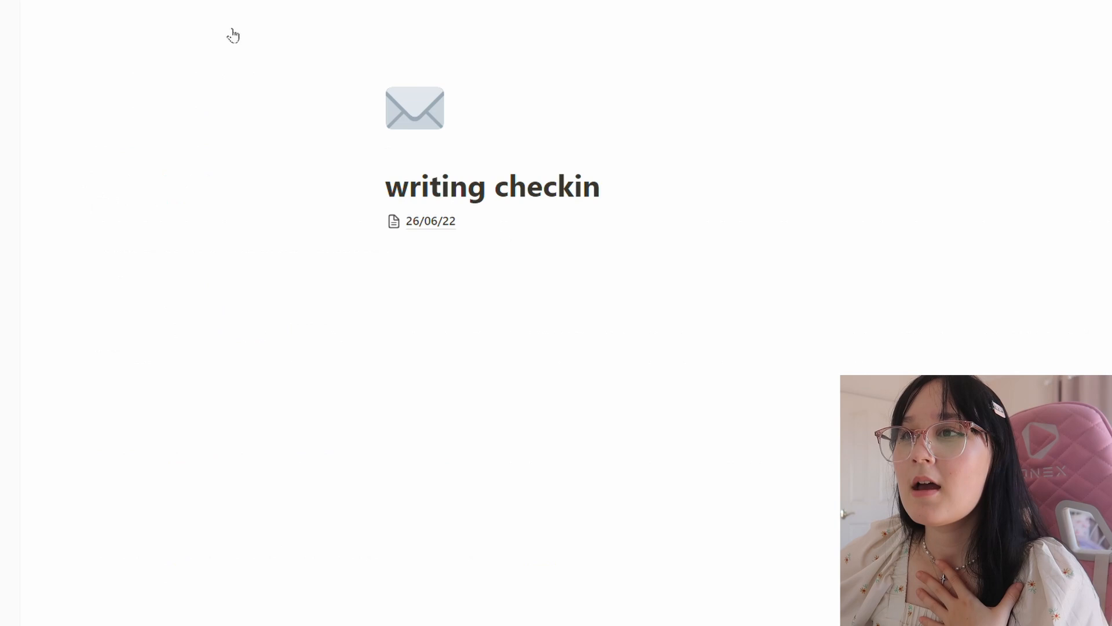
pyautogui.click(440, 224)
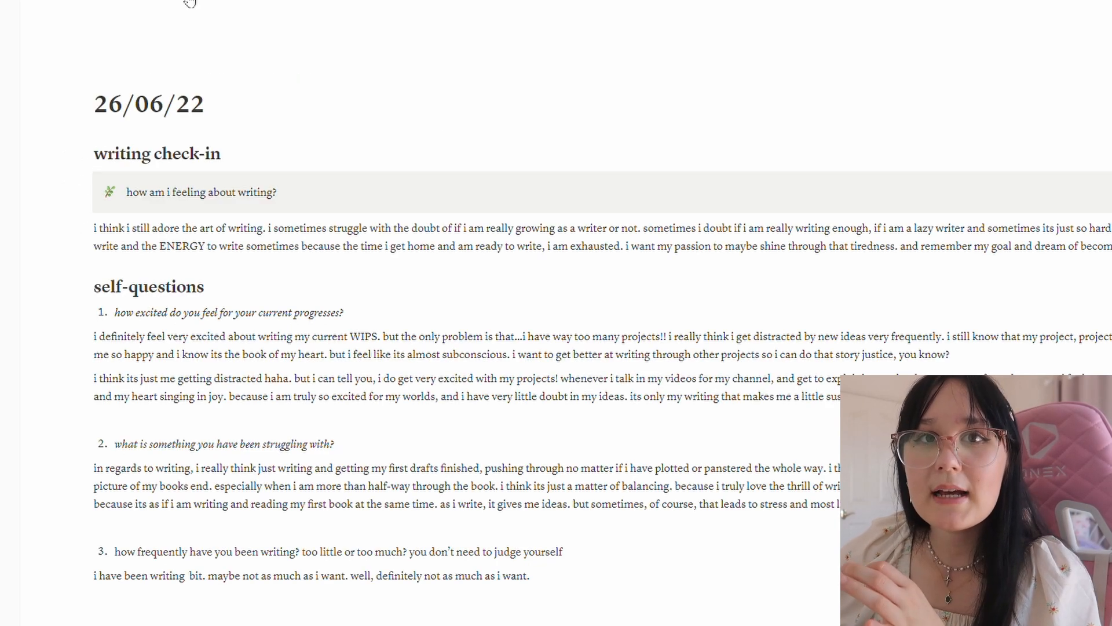
pyautogui.click(190, 2)
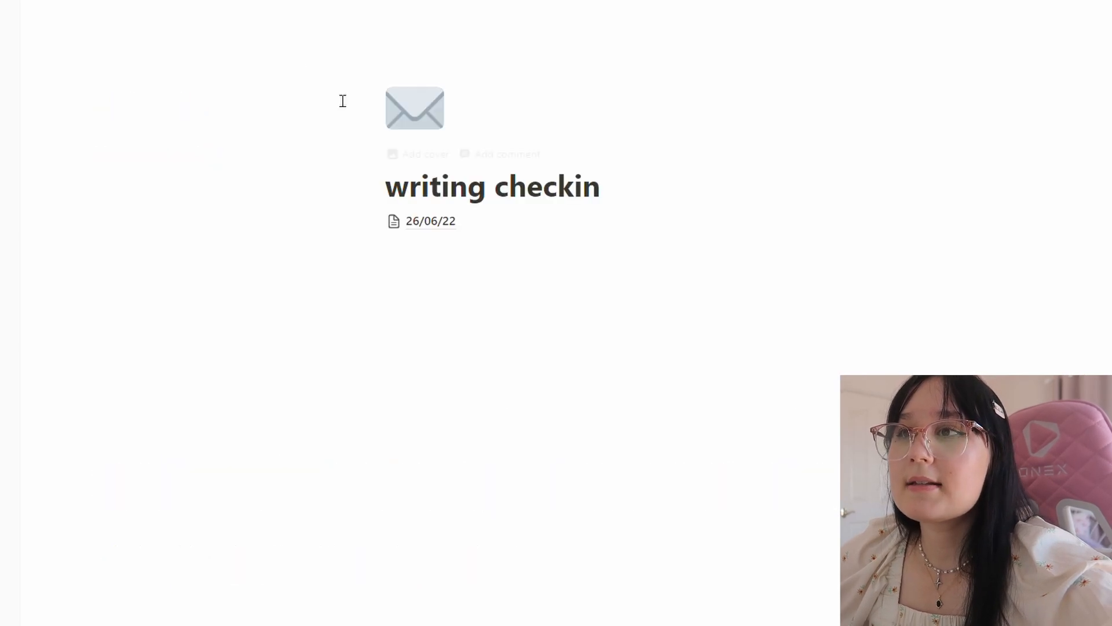
# Step: Duplicate the 26/06/22 check-in page, look through the copy and return to the writing page
pyautogui.rightClick(432, 222)
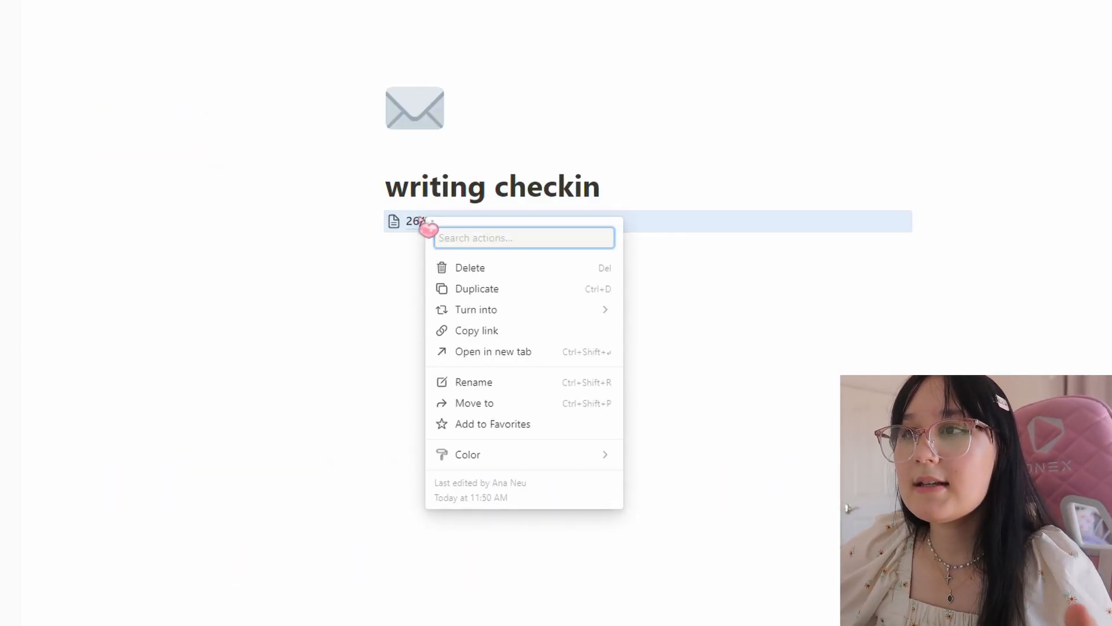
pyautogui.click(471, 290)
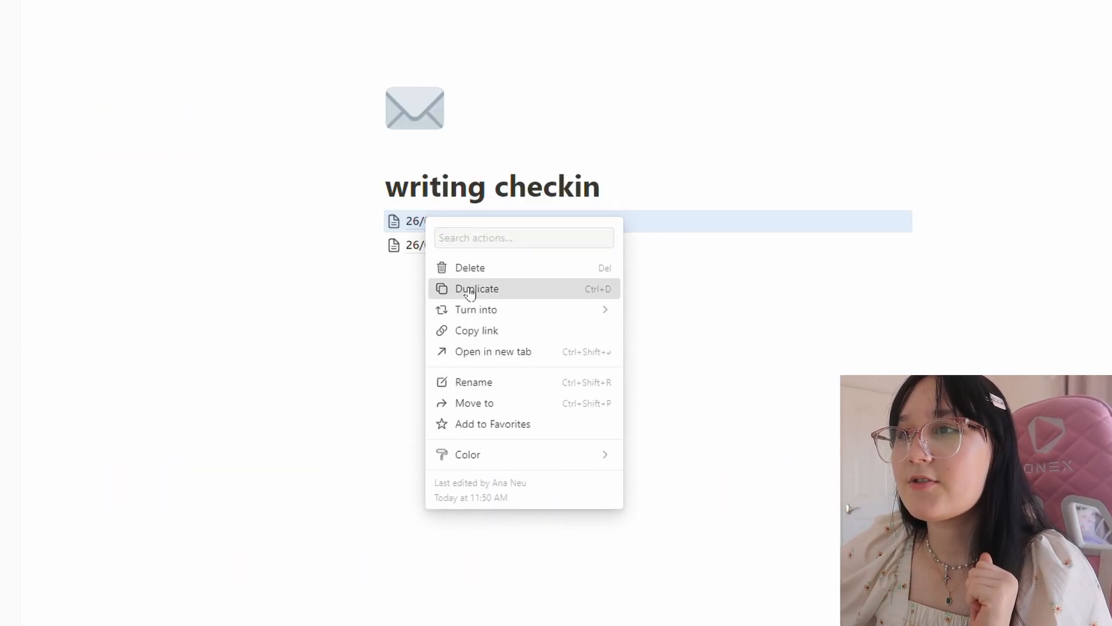
pyautogui.click(455, 245)
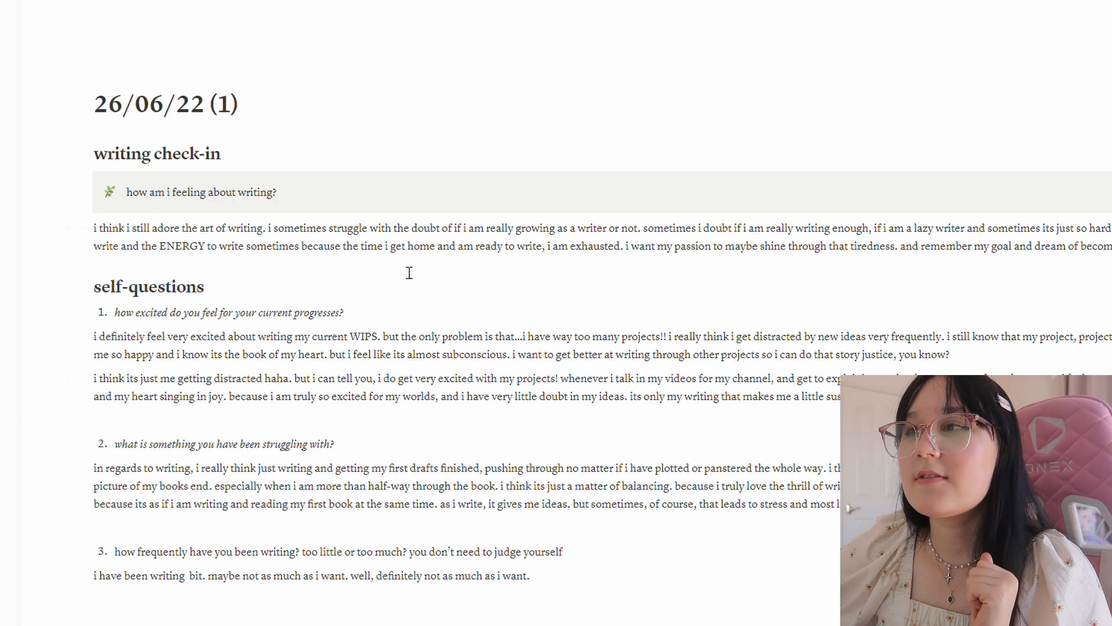
pyautogui.click(193, 3)
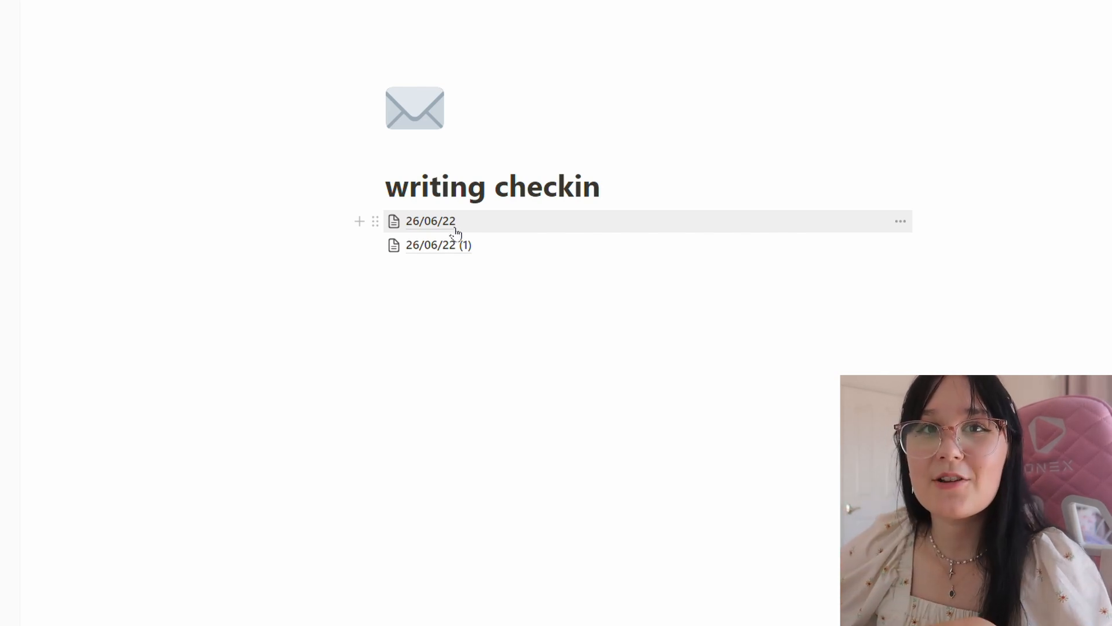
pyautogui.click(137, 3)
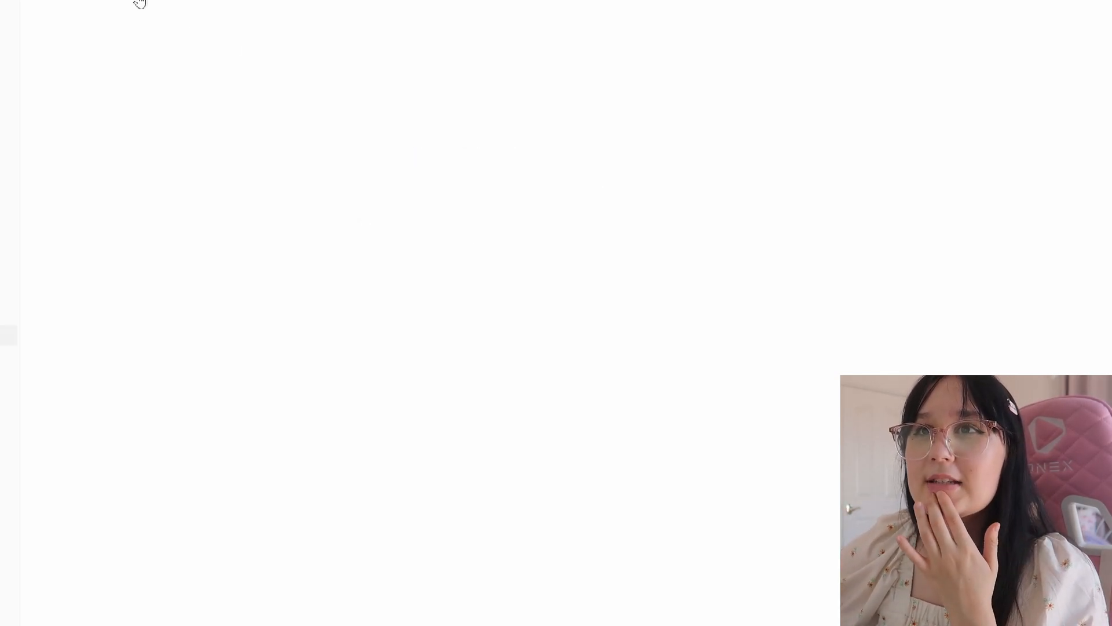
# Step: Switch to YouTube and copy the share link of the "FINISHING MY FIRST NOVEL" writing vlog for the inspiration links
pyautogui.scroll(-9, 687, 231)
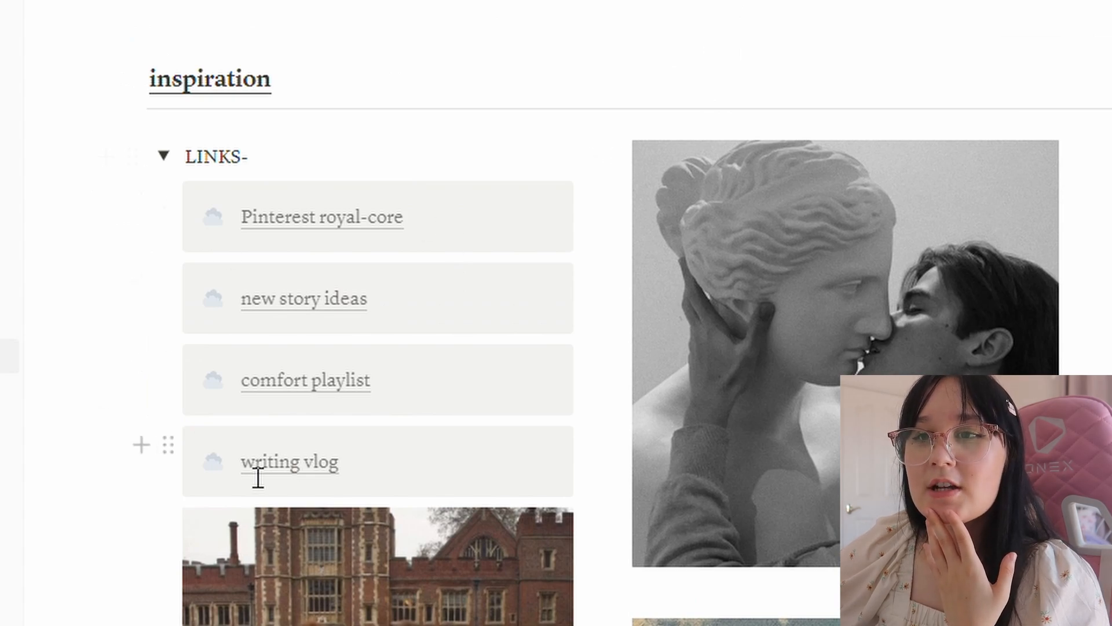
pyautogui.moveTo(295, 478)
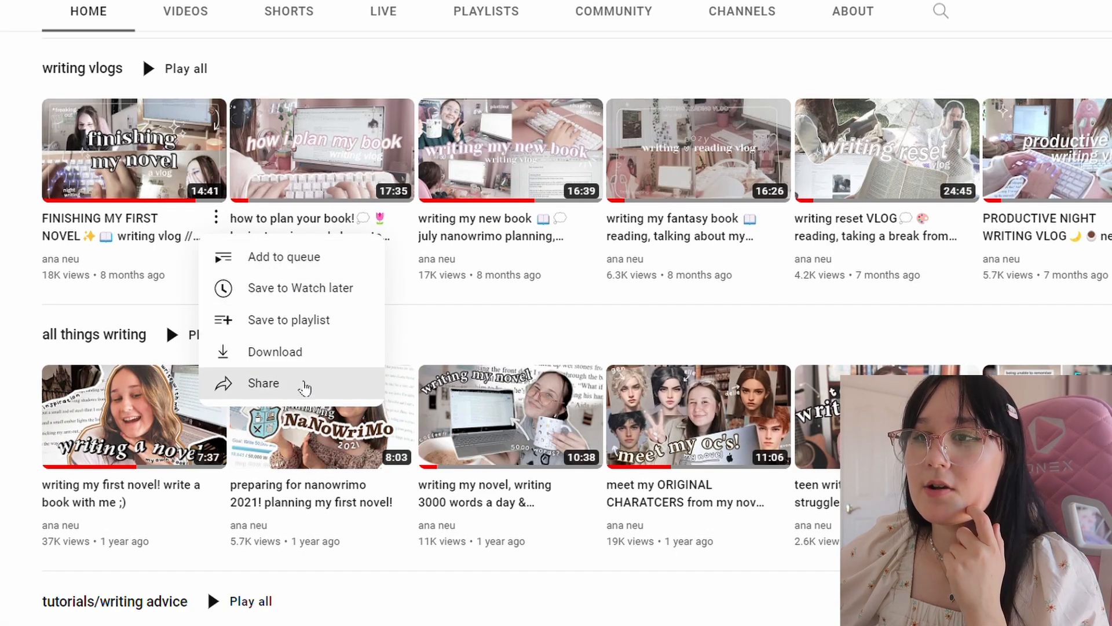
pyautogui.click(302, 386)
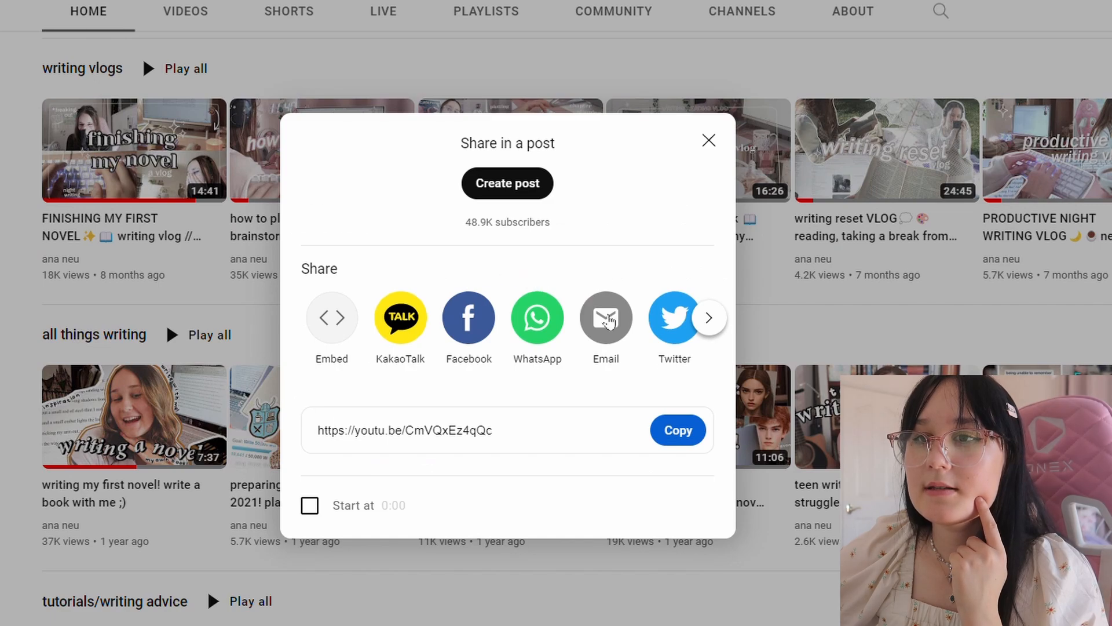
pyautogui.click(688, 432)
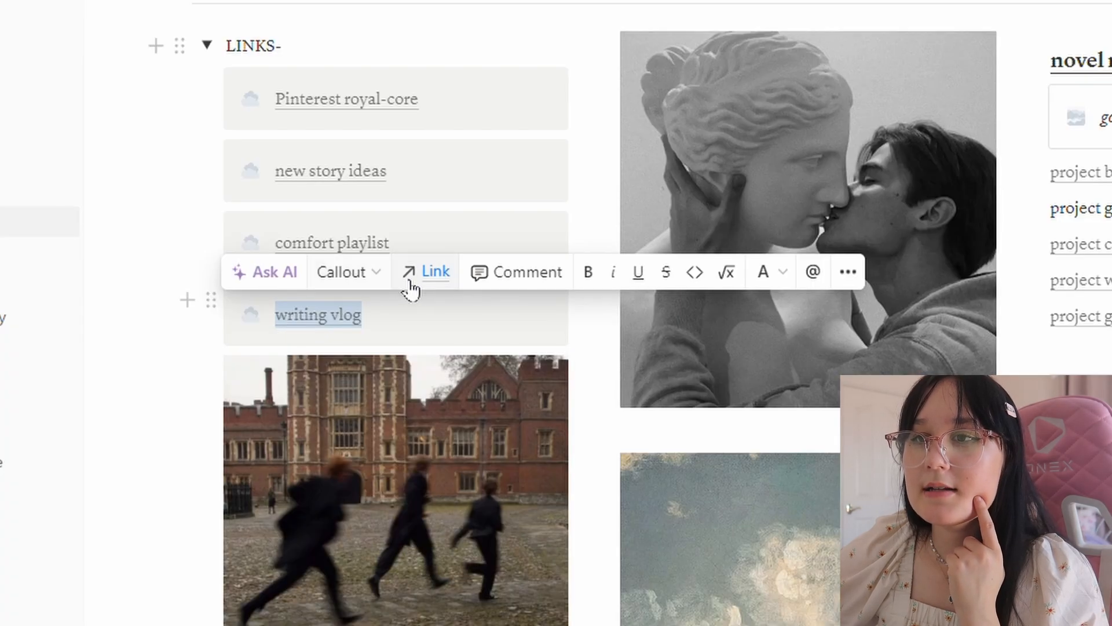
pyautogui.click(423, 274)
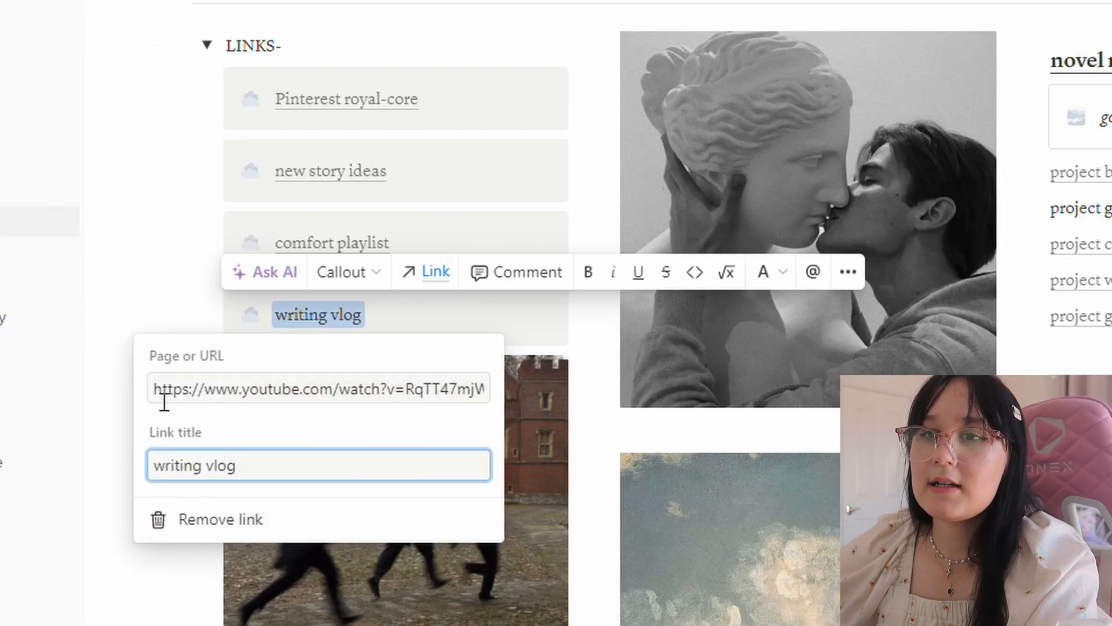
pyautogui.moveTo(166, 403); pyautogui.dragTo(640, 414)
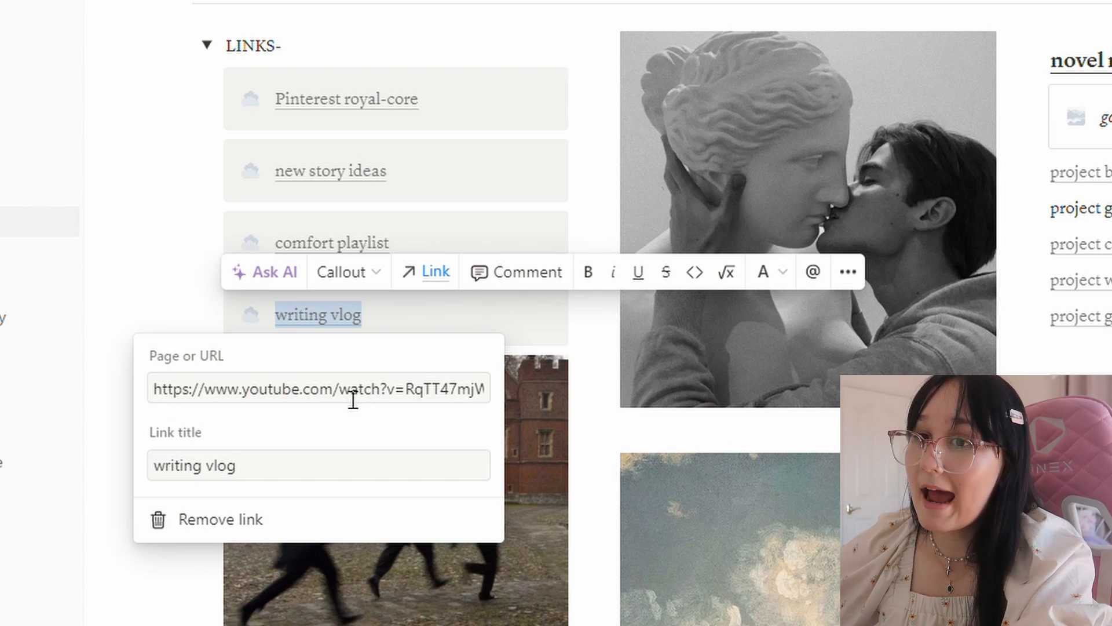
pyautogui.click(465, 400)
pyautogui.moveTo(489, 400); pyautogui.dragTo(12, 394)
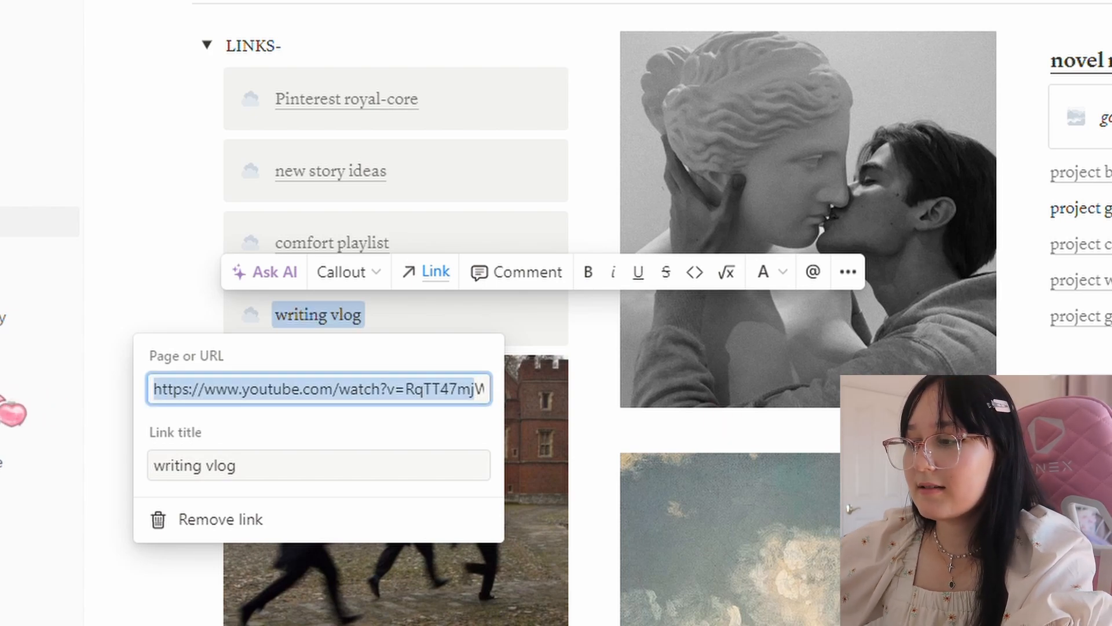
pyautogui.write('W88')
pyautogui.moveTo(221, 393); pyautogui.dragTo(151, 388)
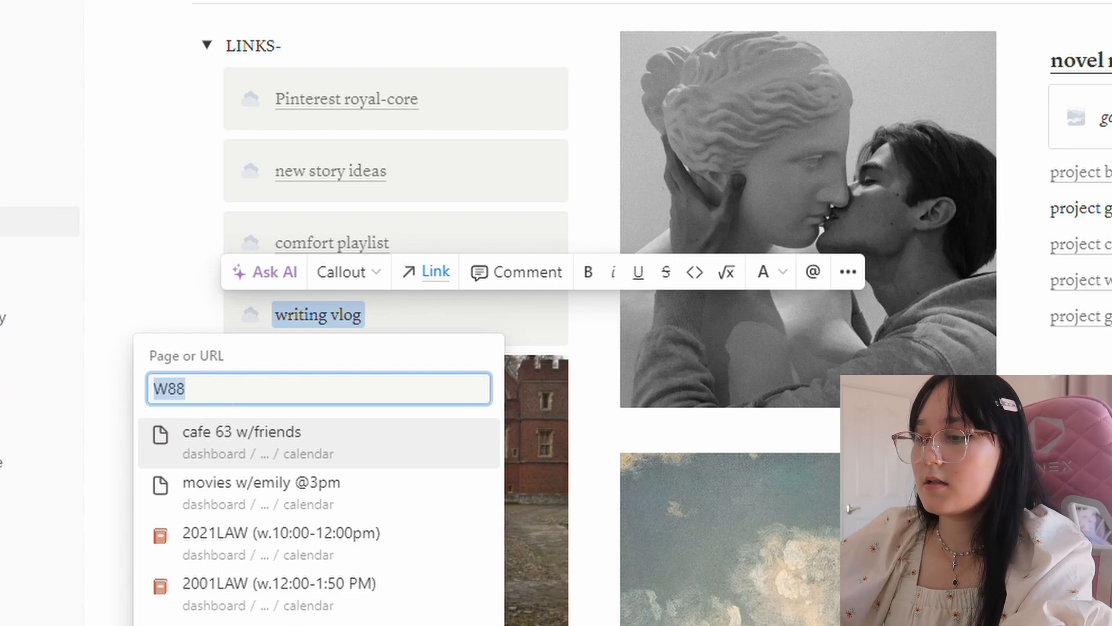
pyautogui.hotkey('ctrl', 'v')
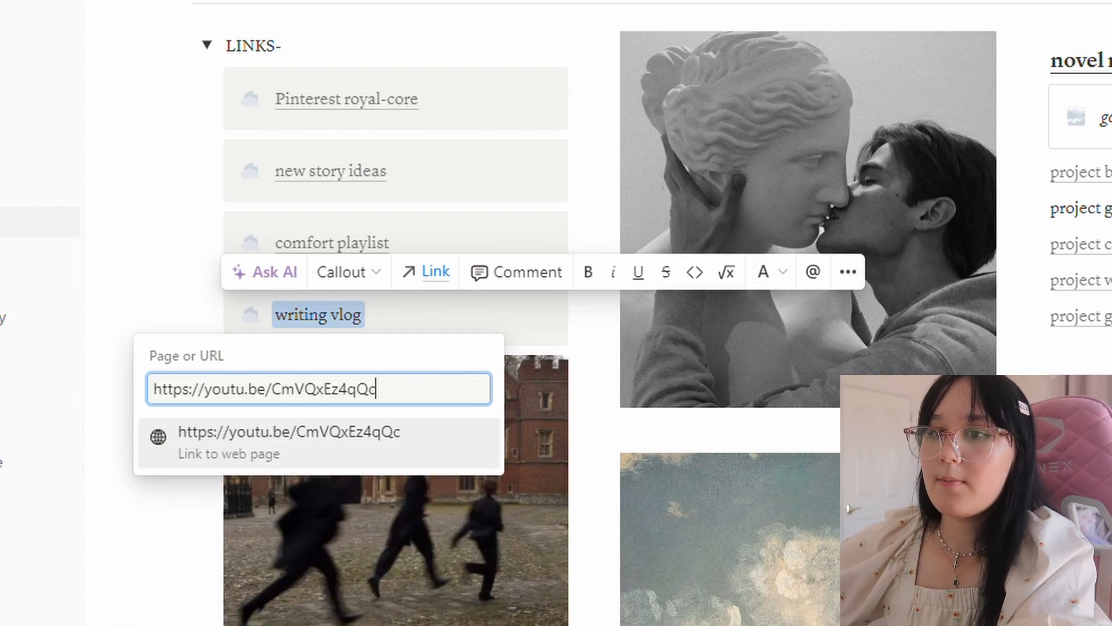
pyautogui.click(213, 445)
pyautogui.press('Escape')
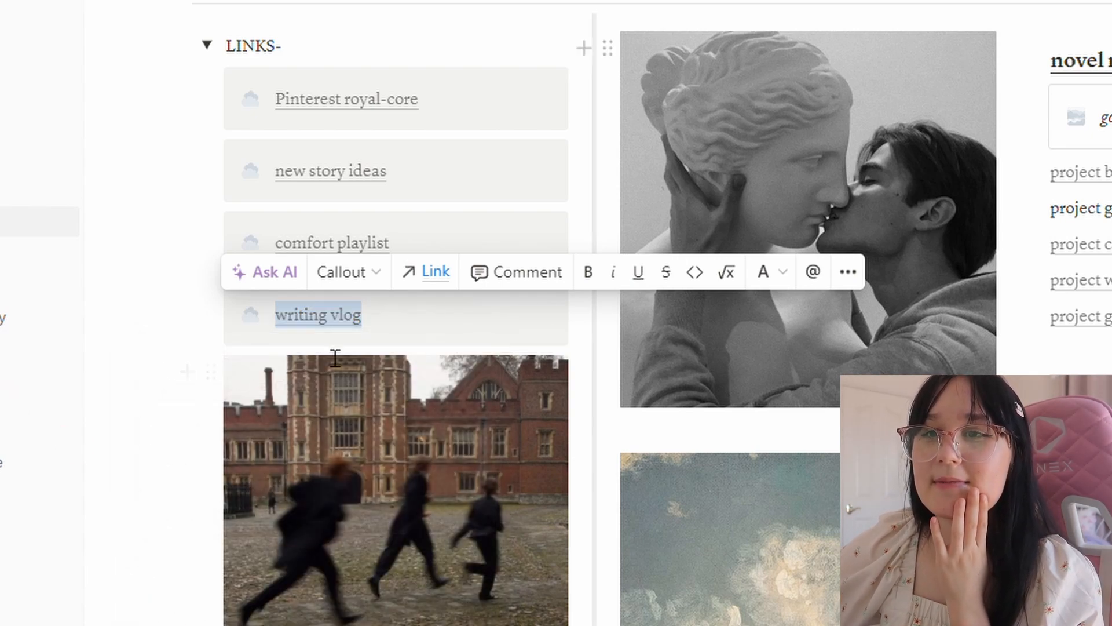
pyautogui.click(347, 318)
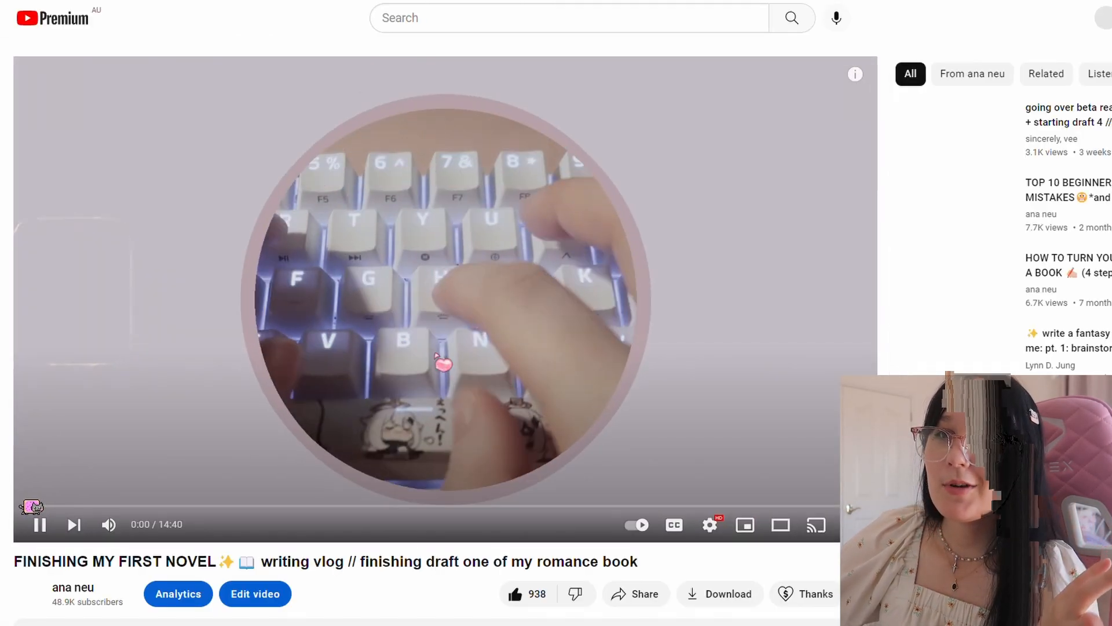
pyautogui.click(444, 363)
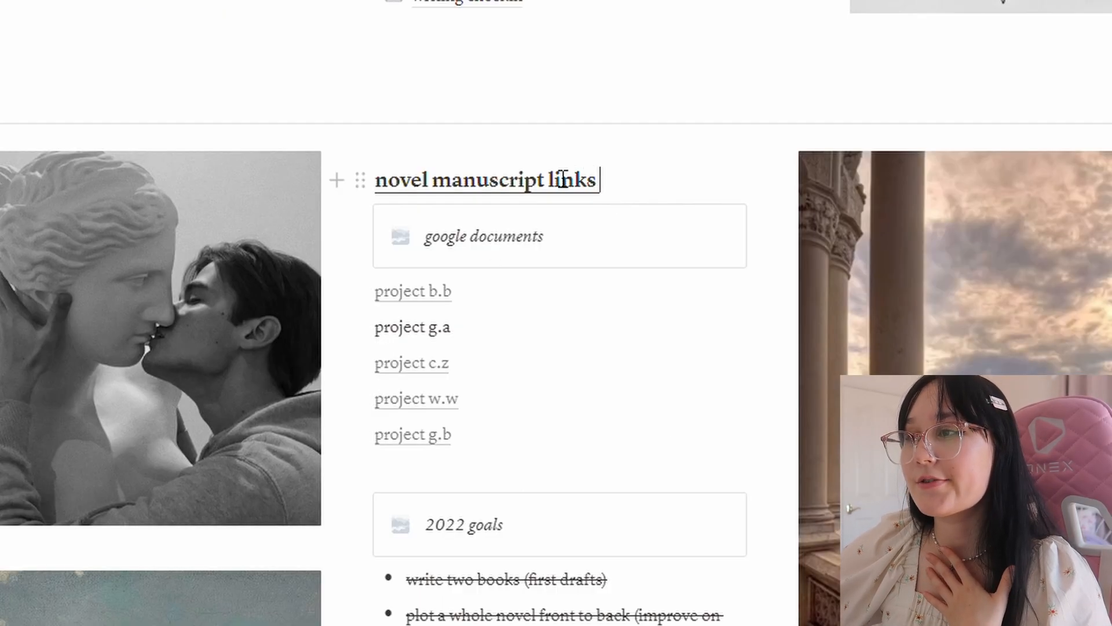
# Step: Delete the project g.a and project w.w entries from the novel manuscript links
pyautogui.moveTo(456, 328); pyautogui.dragTo(389, 339)
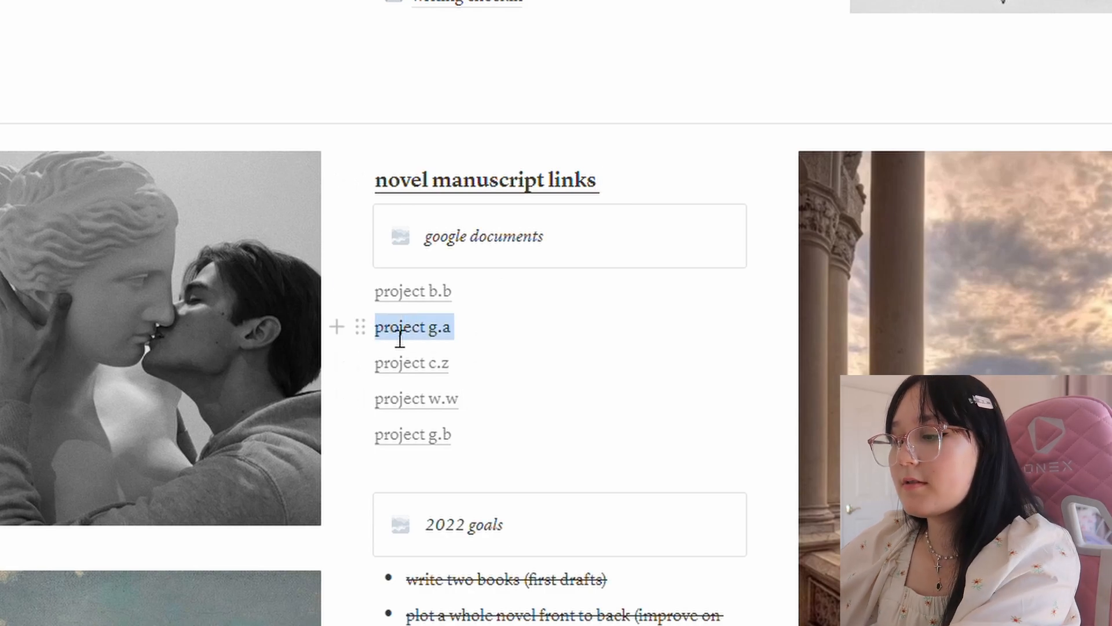
pyautogui.press('BackSpace')
pyautogui.press('BackSpace')
pyautogui.moveTo(486, 377); pyautogui.dragTo(386, 383)
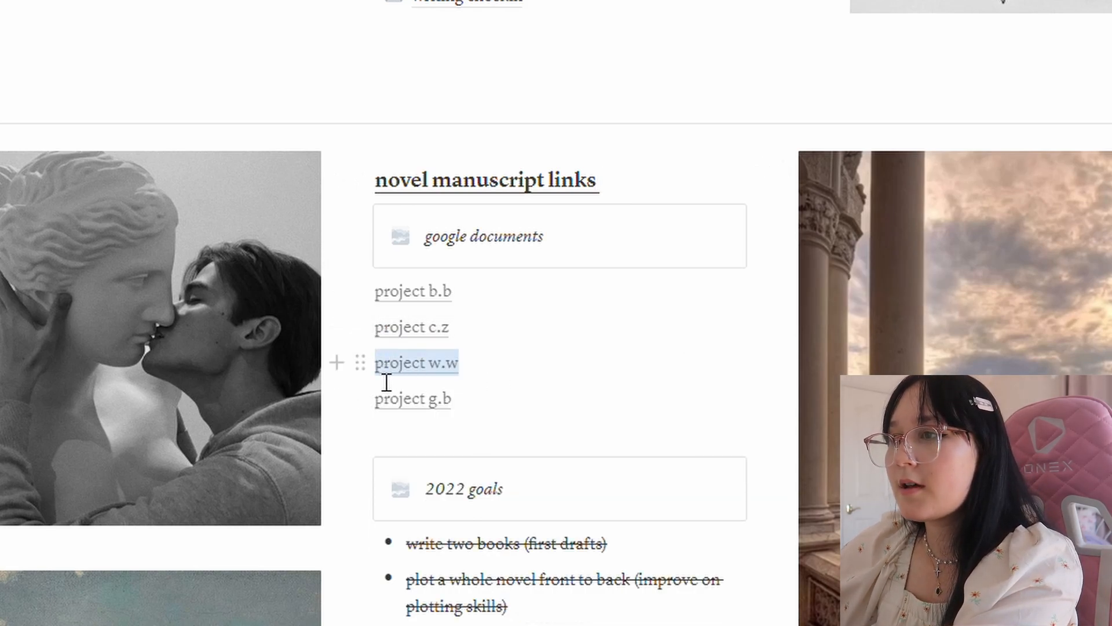
pyautogui.press('BackSpace')
pyautogui.press('BackSpace')
# Step: Delete the project c.z link from the novel manuscript links
pyautogui.hotkey('shift', 'Left')
pyautogui.hotkey('shift', 'Left')
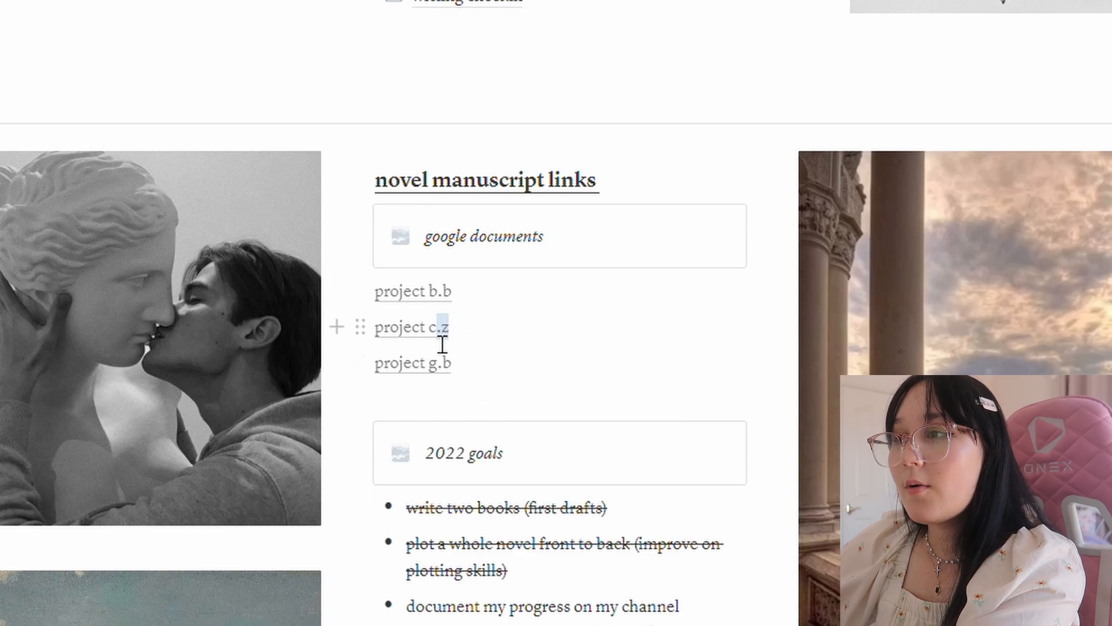
pyautogui.moveTo(443, 344); pyautogui.dragTo(380, 345)
pyautogui.click(360, 327)
pyautogui.click(487, 356)
pyautogui.click(492, 358)
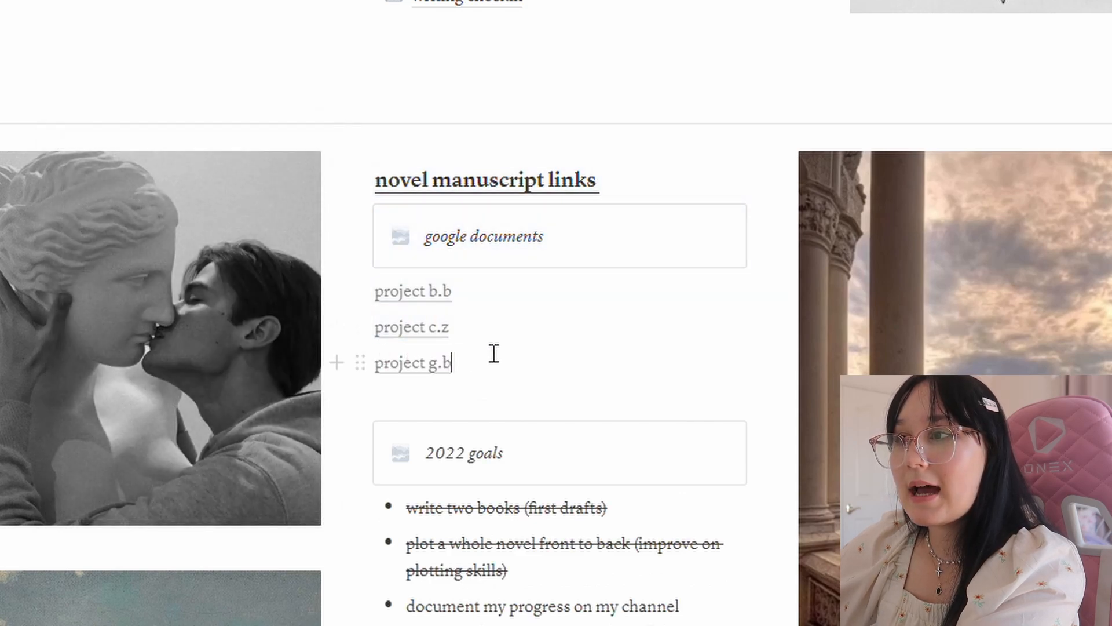
pyautogui.moveTo(482, 342); pyautogui.dragTo(384, 341)
pyautogui.press('BackSpace')
pyautogui.press('BackSpace')
pyautogui.click(424, 371)
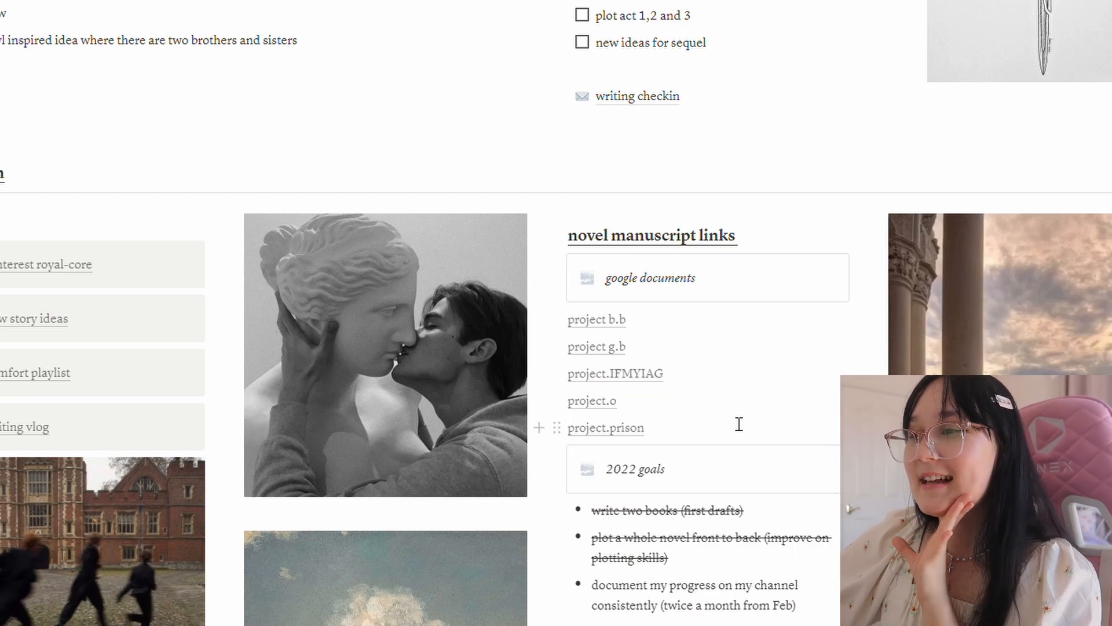
# Step: Change the year in the goals callout to 2023 and clear all the old goals listed beneath it
pyautogui.scroll(-5, 739, 424)
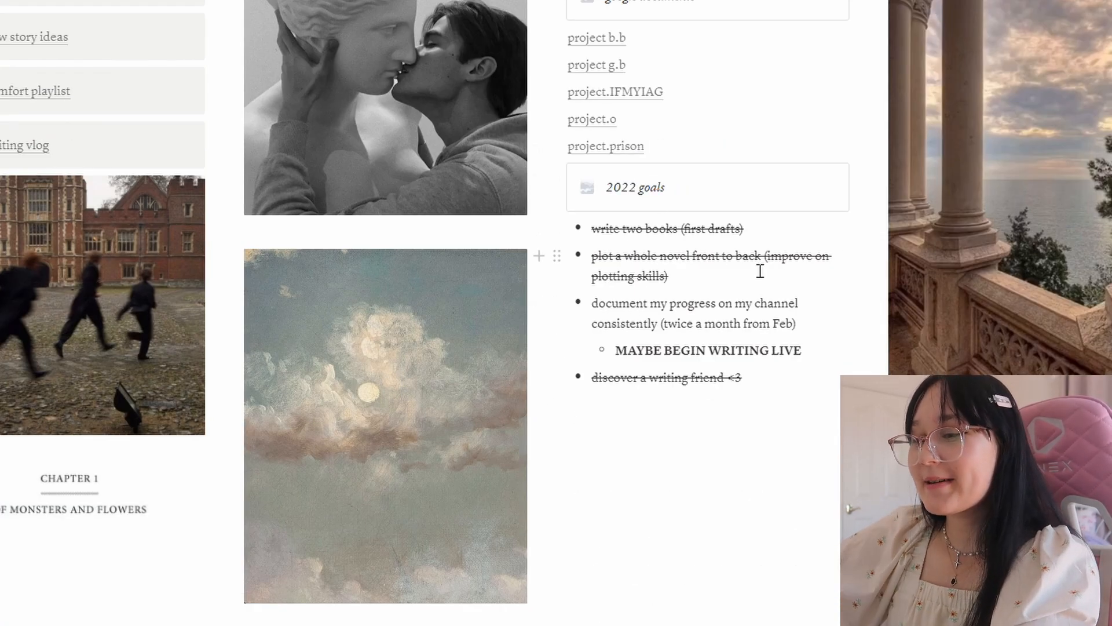
pyautogui.press('BackSpace')
pyautogui.write('3')
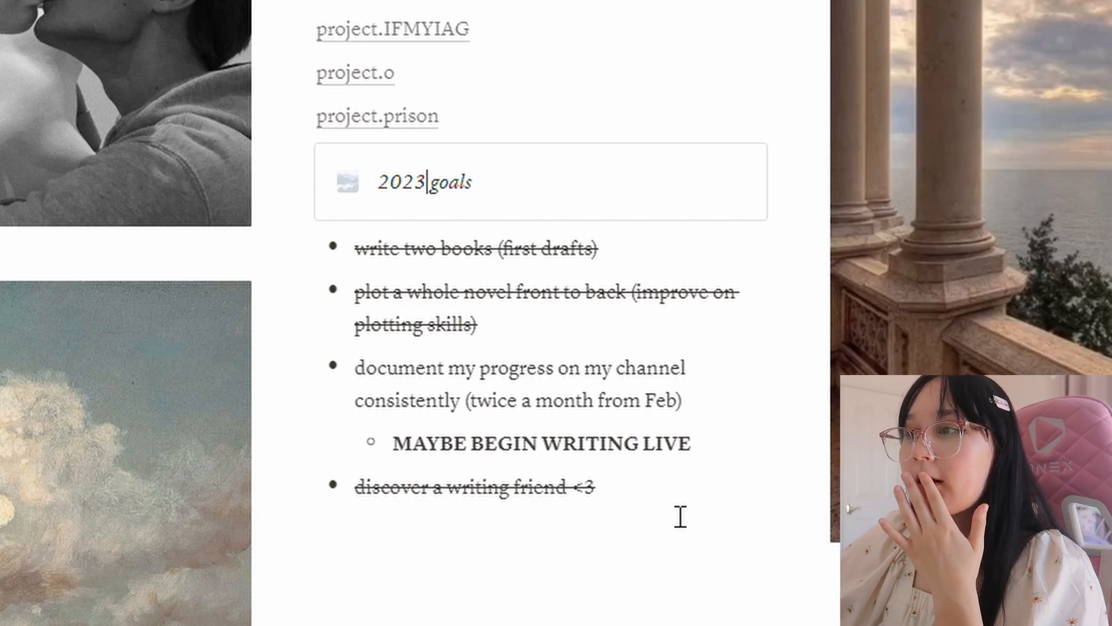
pyautogui.moveTo(616, 516); pyautogui.dragTo(365, 268)
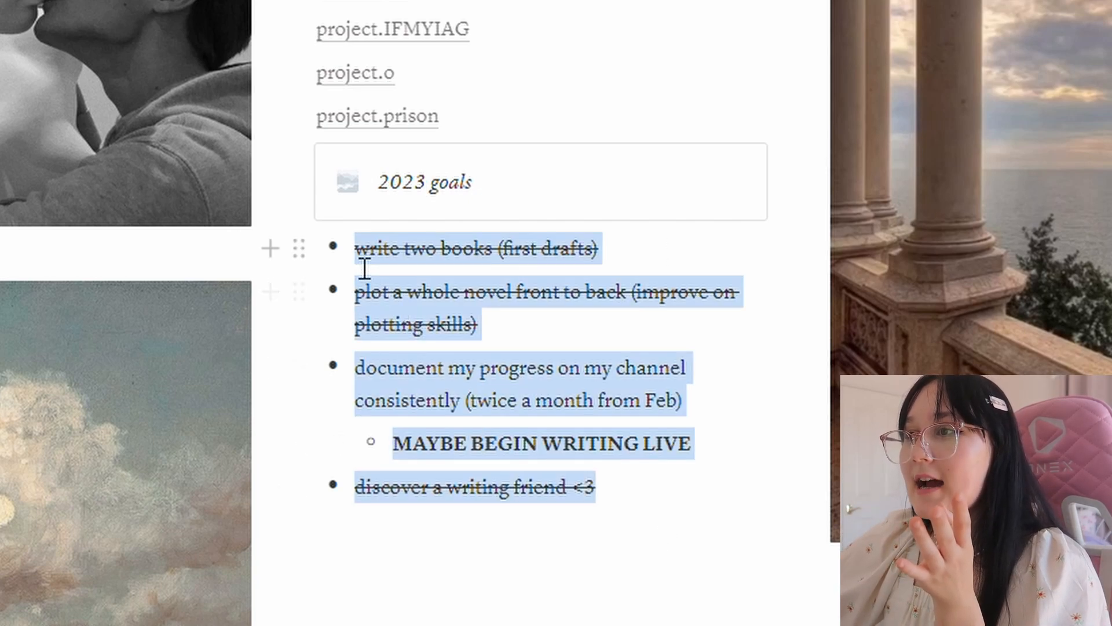
pyautogui.press('BackSpace')
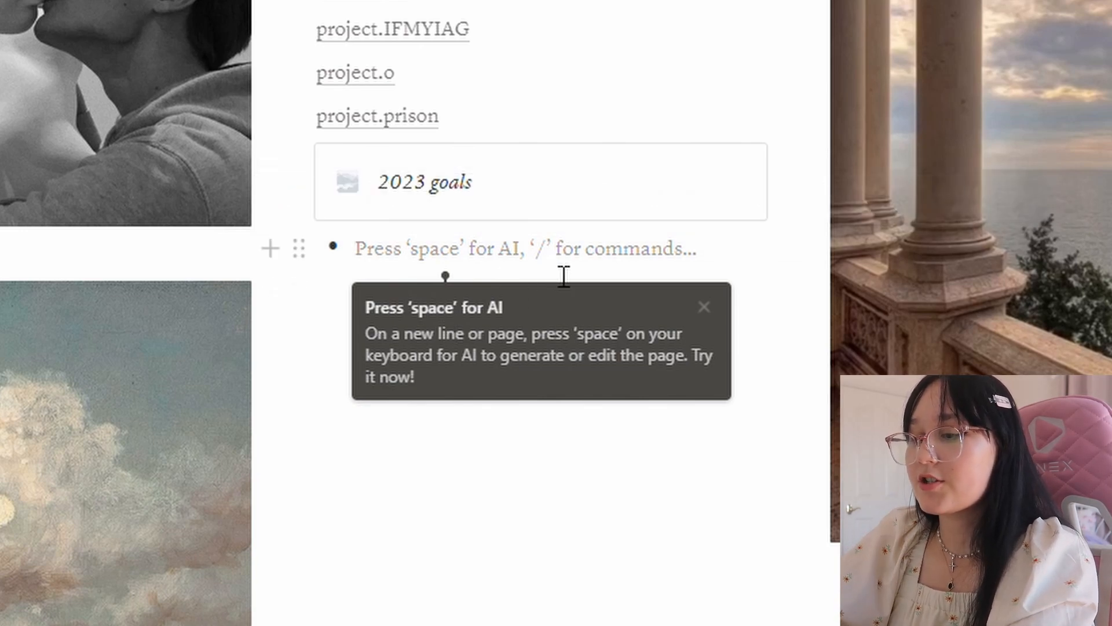
# Step: List the 2023 goals "finish 3 books", "plot out and write the first draft of project.cz", "write a short story collection" and "novella collection" as bullets
pyautogui.write('finish 3')
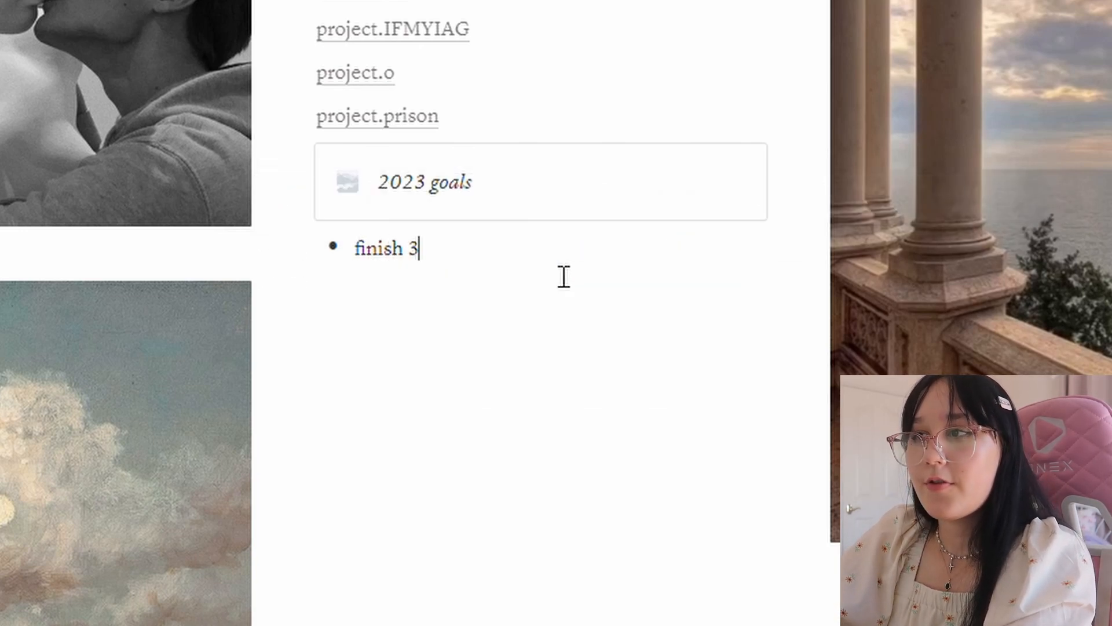
pyautogui.write(' books')
pyautogui.press('Return')
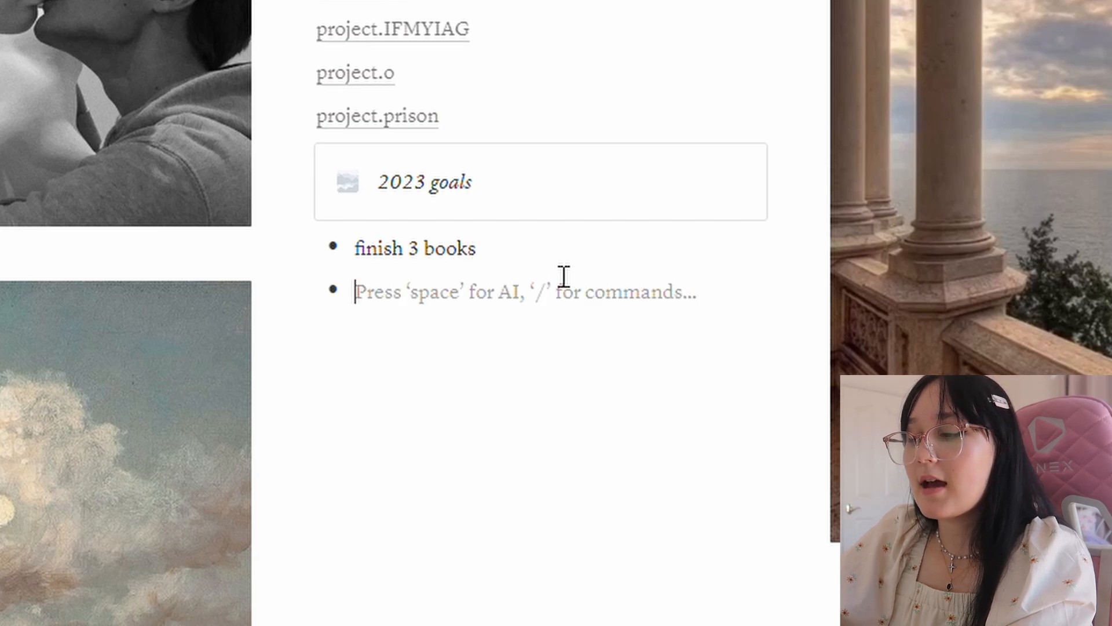
pyautogui.write('p')
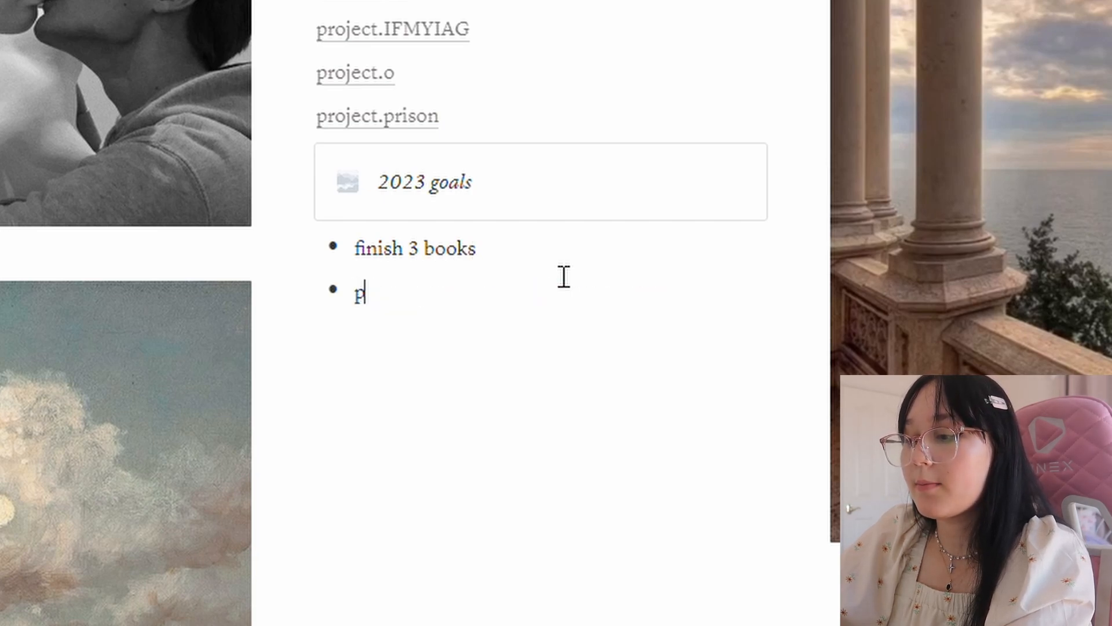
pyautogui.write('lot out and write the first draft of project.')
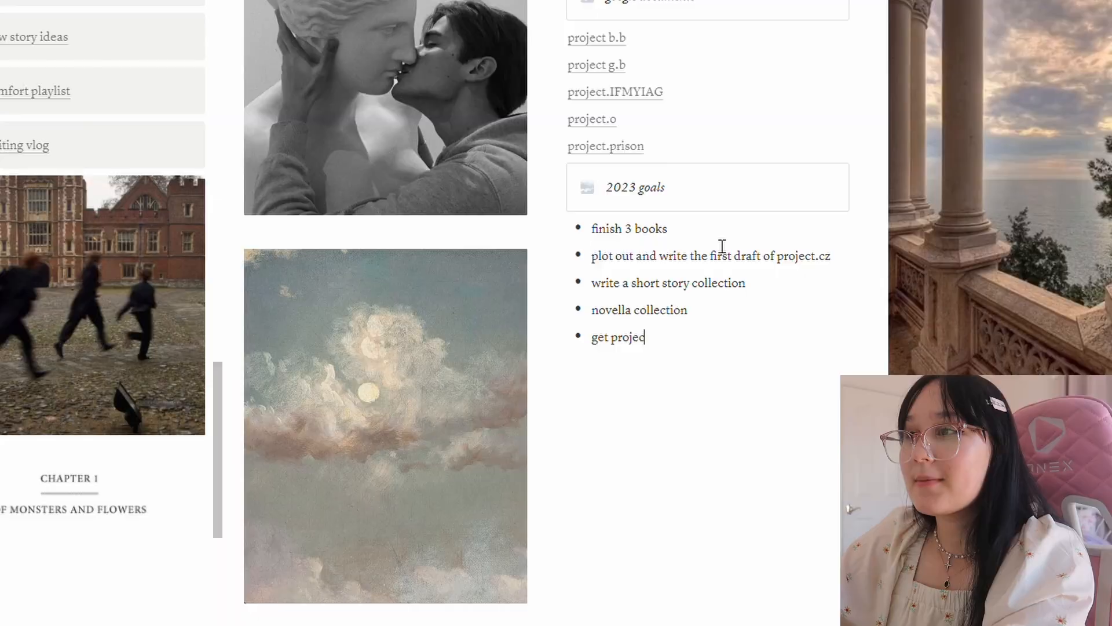
# Step: Complete the last 2023 goal bullet so it reads "get project.ghost ready for querying"
pyautogui.write('t.ghost up')
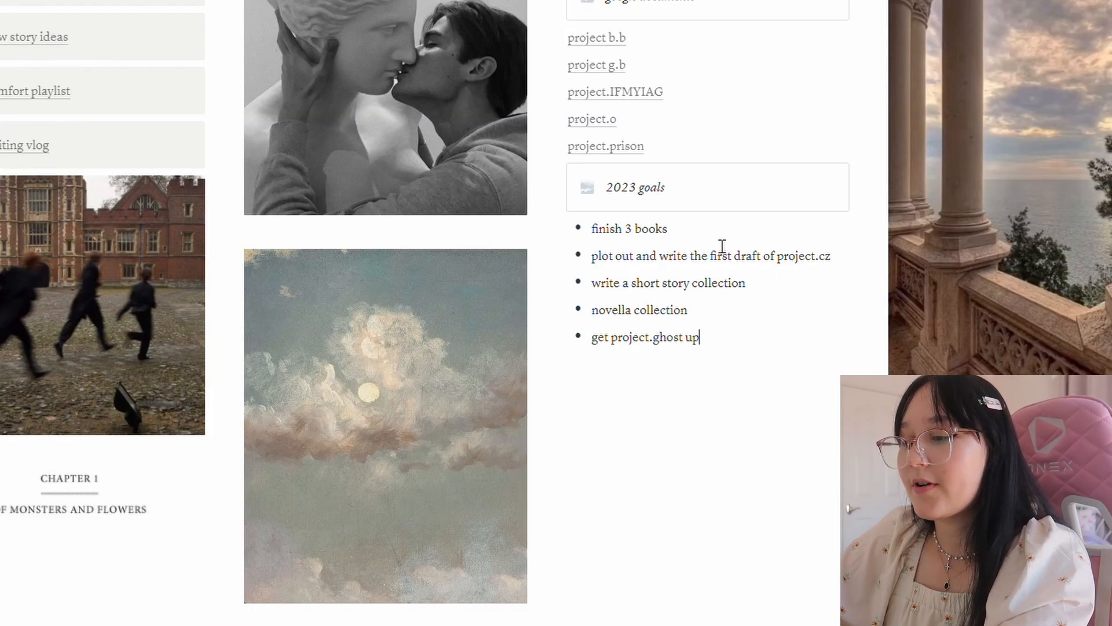
pyautogui.press('BackSpace')
pyautogui.press('BackSpace')
pyautogui.write('ready to ')
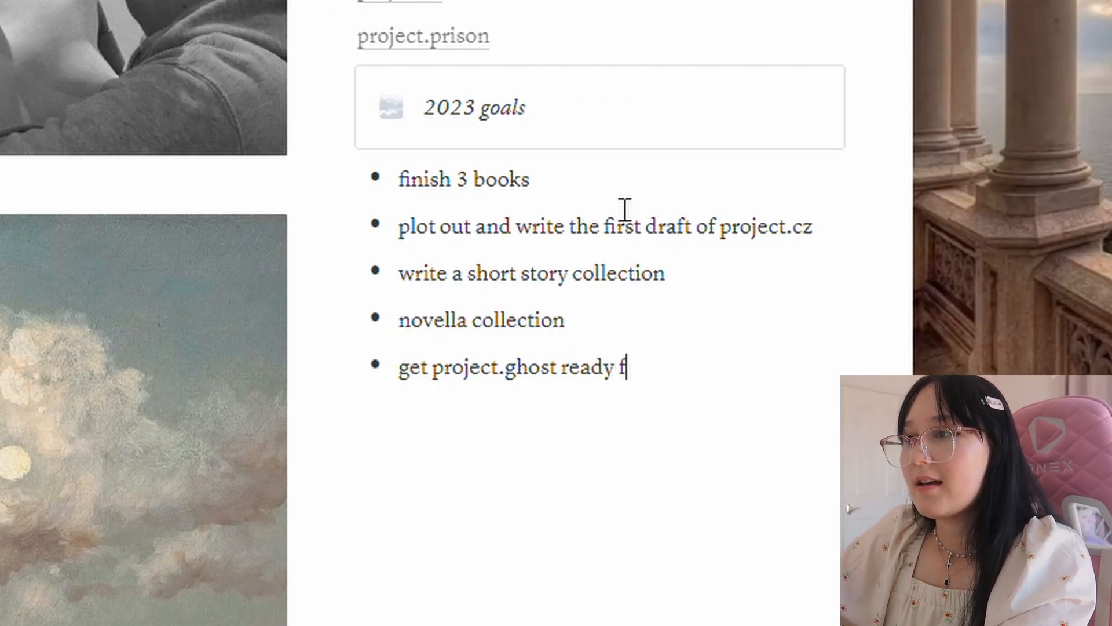
pyautogui.write('or quer')
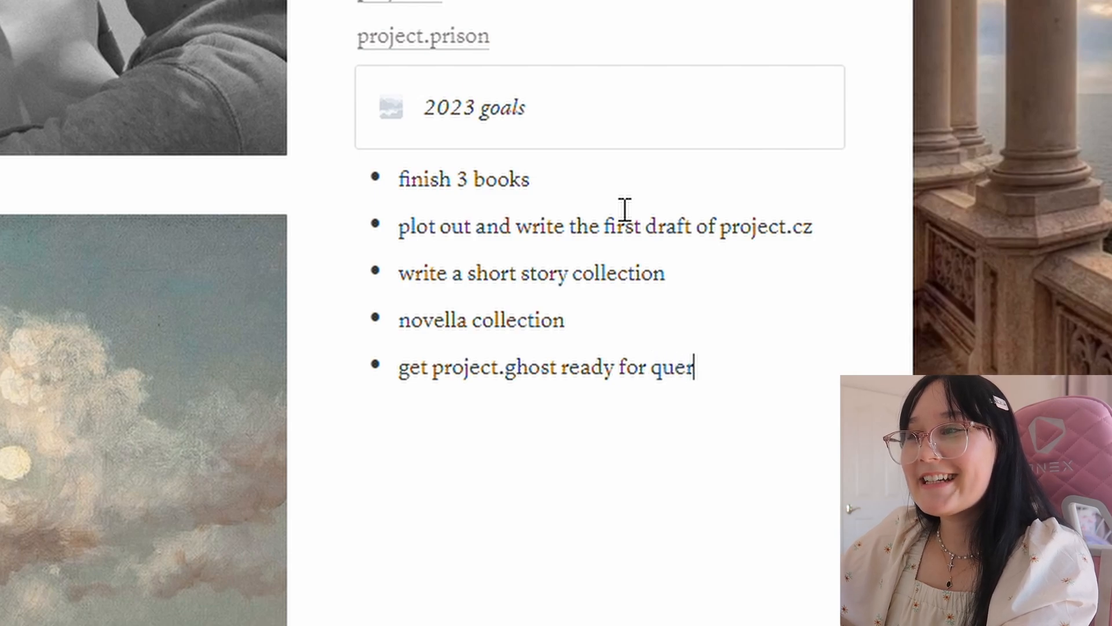
pyautogui.write('ing')
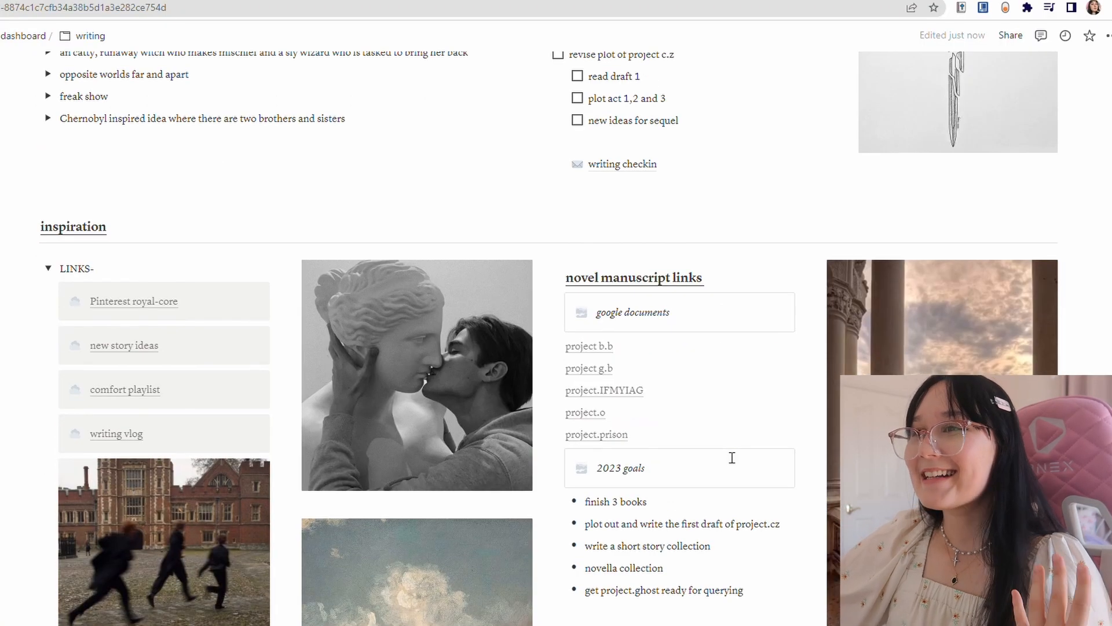
# Step: Review the updated writing page, from its title and to-do list down to the inspiration and novel manuscript links sections
pyautogui.scroll(6, 763, 188)
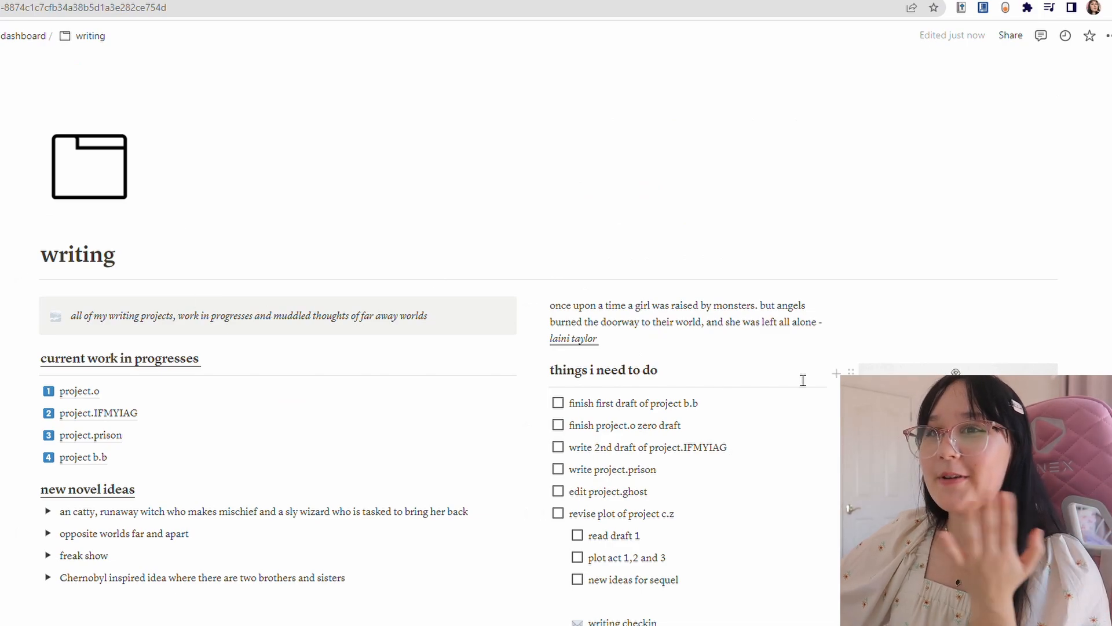
pyautogui.scroll(-4, 803, 380)
pyautogui.scroll(-5, 803, 380)
pyautogui.scroll(9, 803, 380)
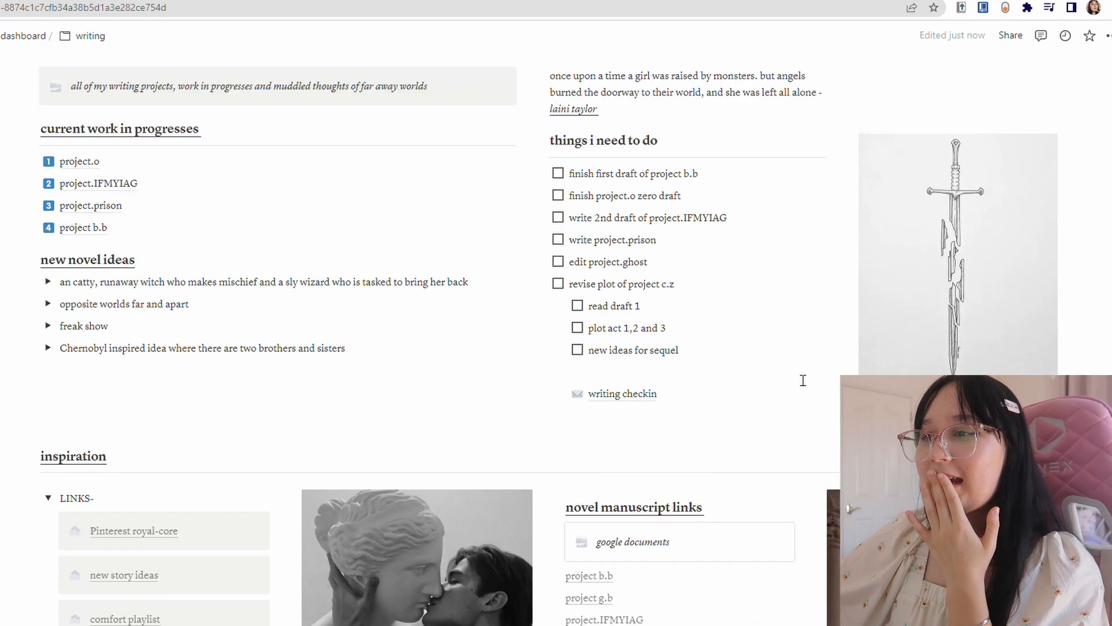
pyautogui.scroll(-4, 802, 380)
pyautogui.scroll(4, 802, 380)
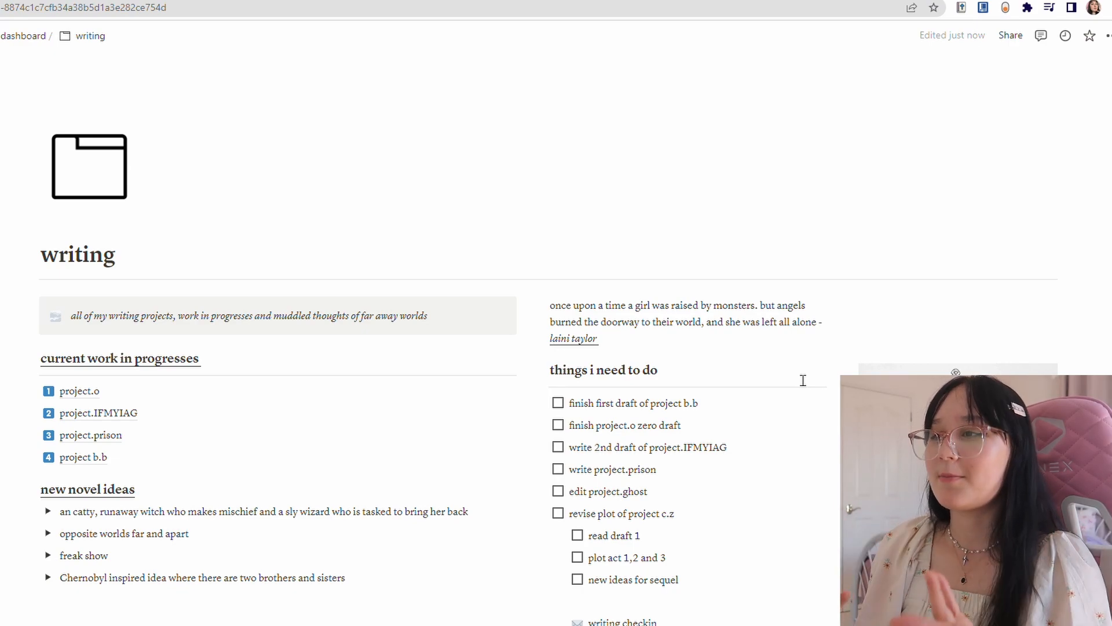
pyautogui.scroll(-8, 803, 380)
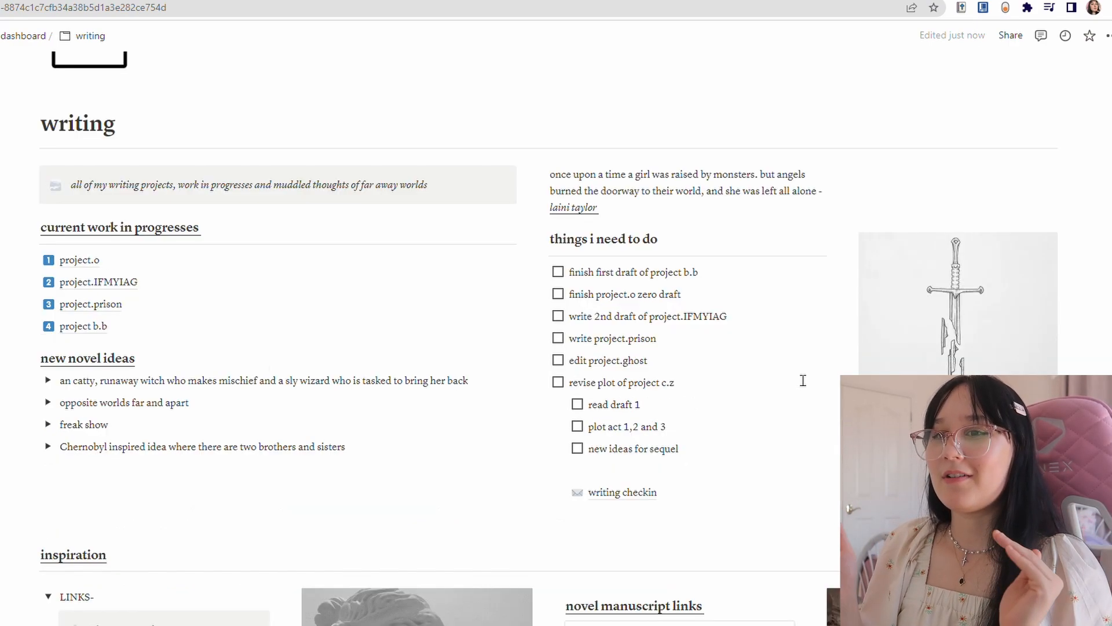